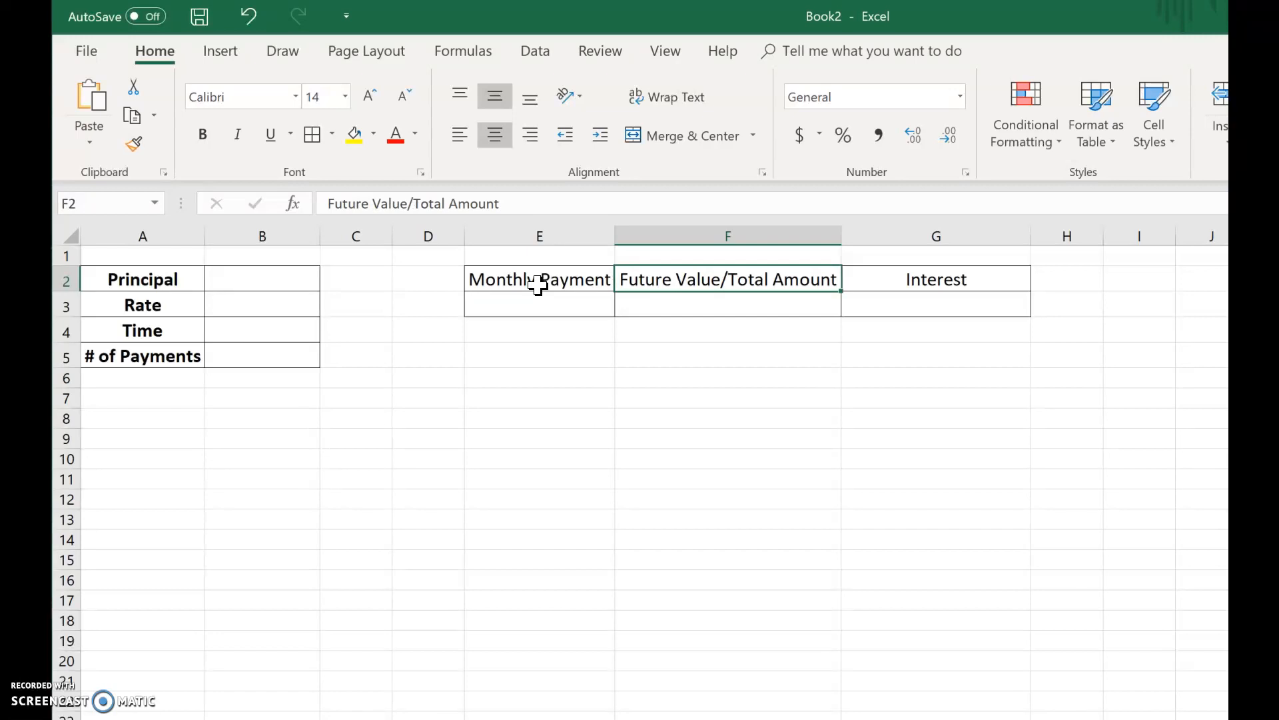
- Enter $15,000 as the principal value in B2
key("Right")
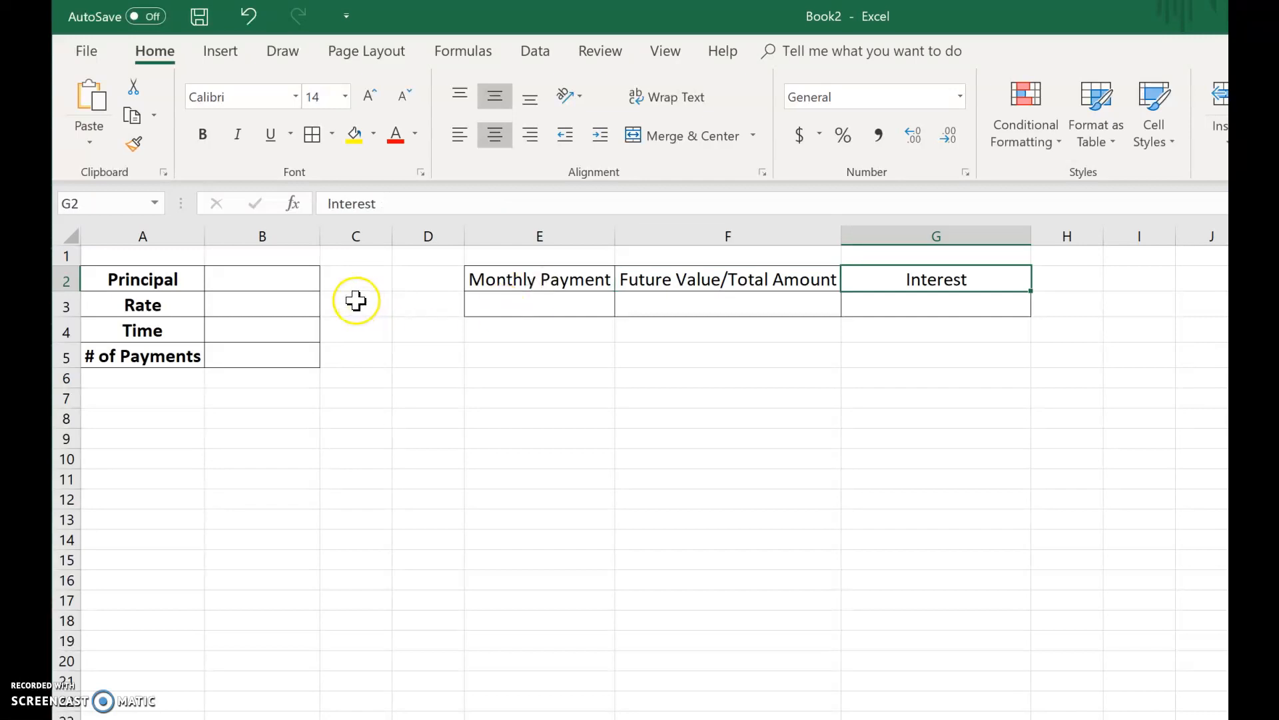
left_click(294, 275)
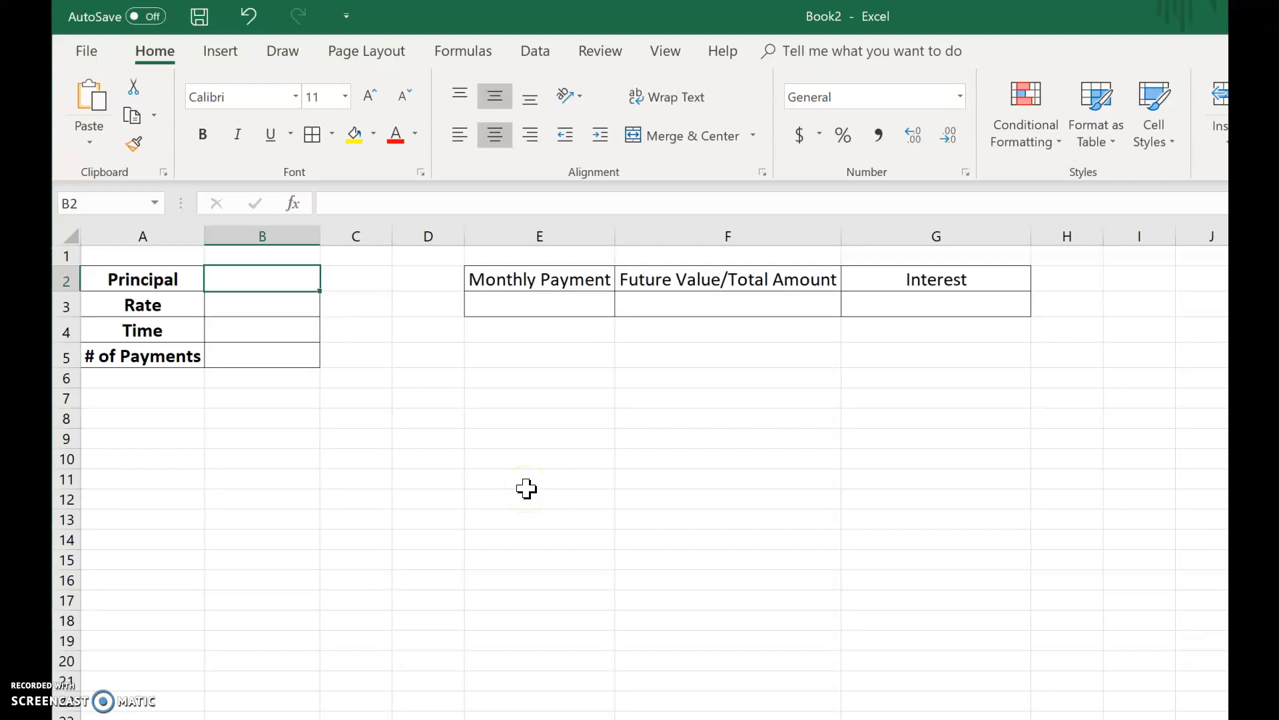
type("$")
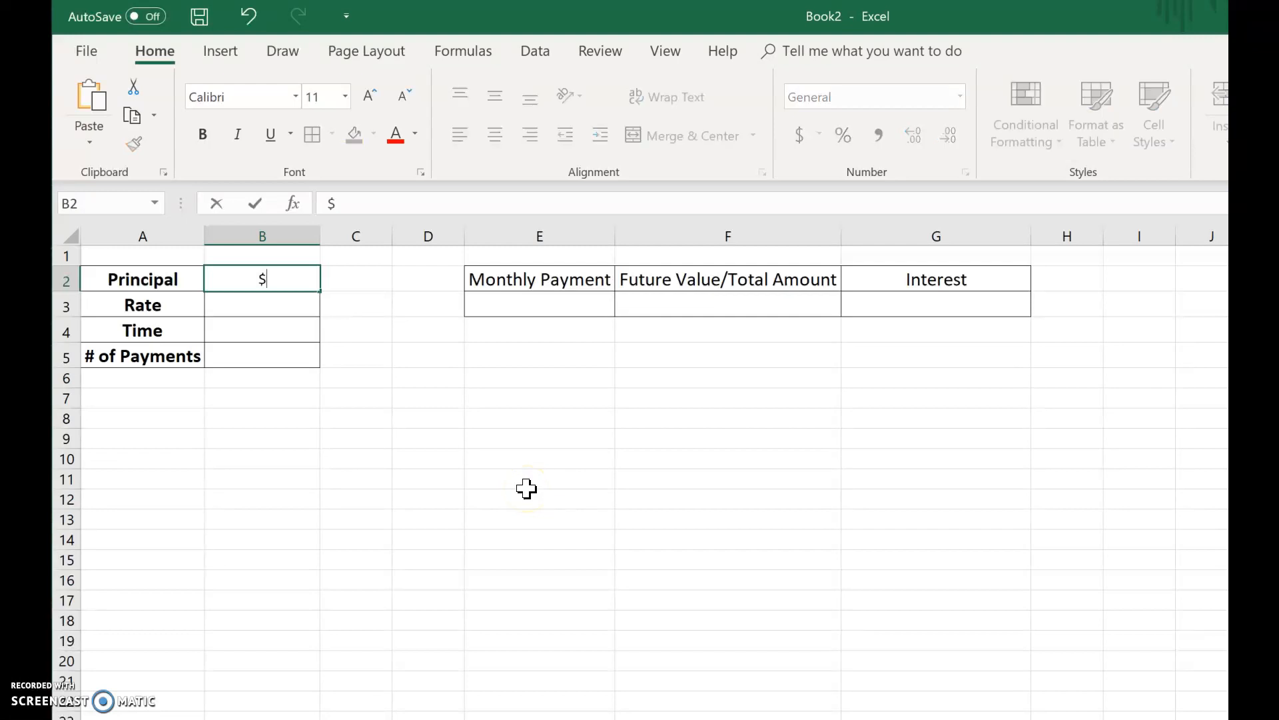
type("15,000")
key("Return")
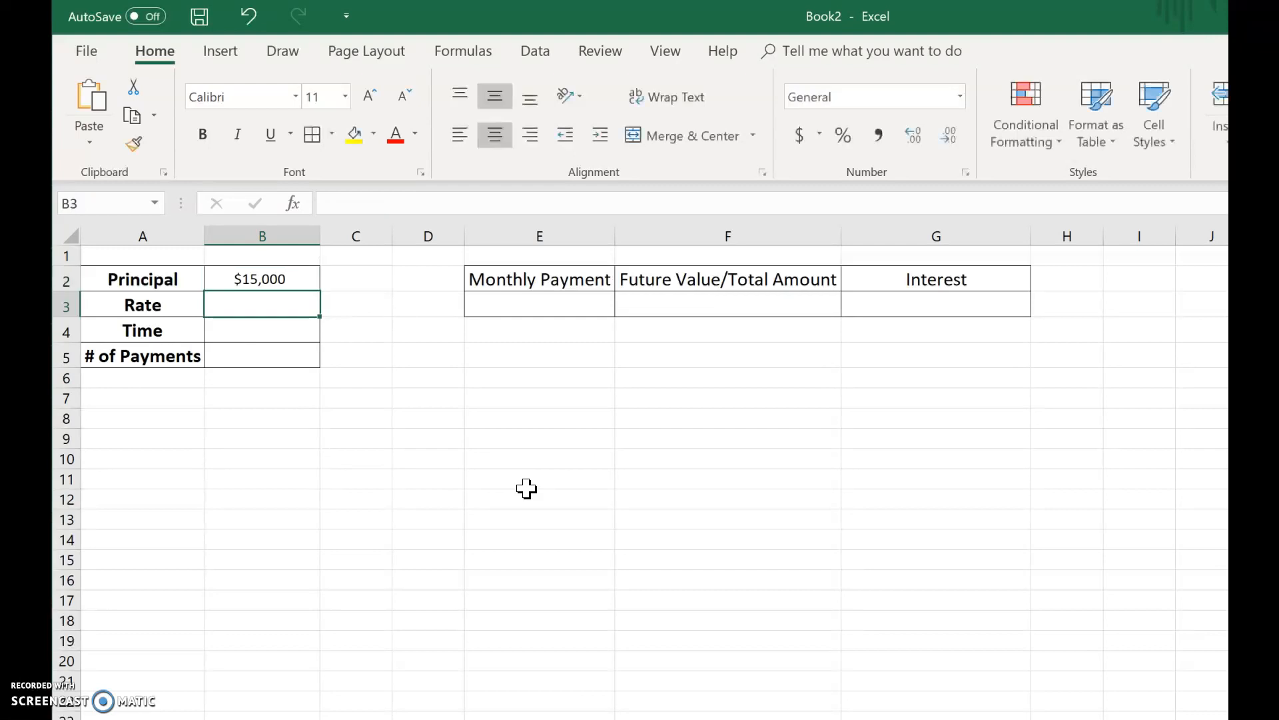
- Enter a rate of 3.5% in B3 and a time of 6 years in B4
type("3.5%")
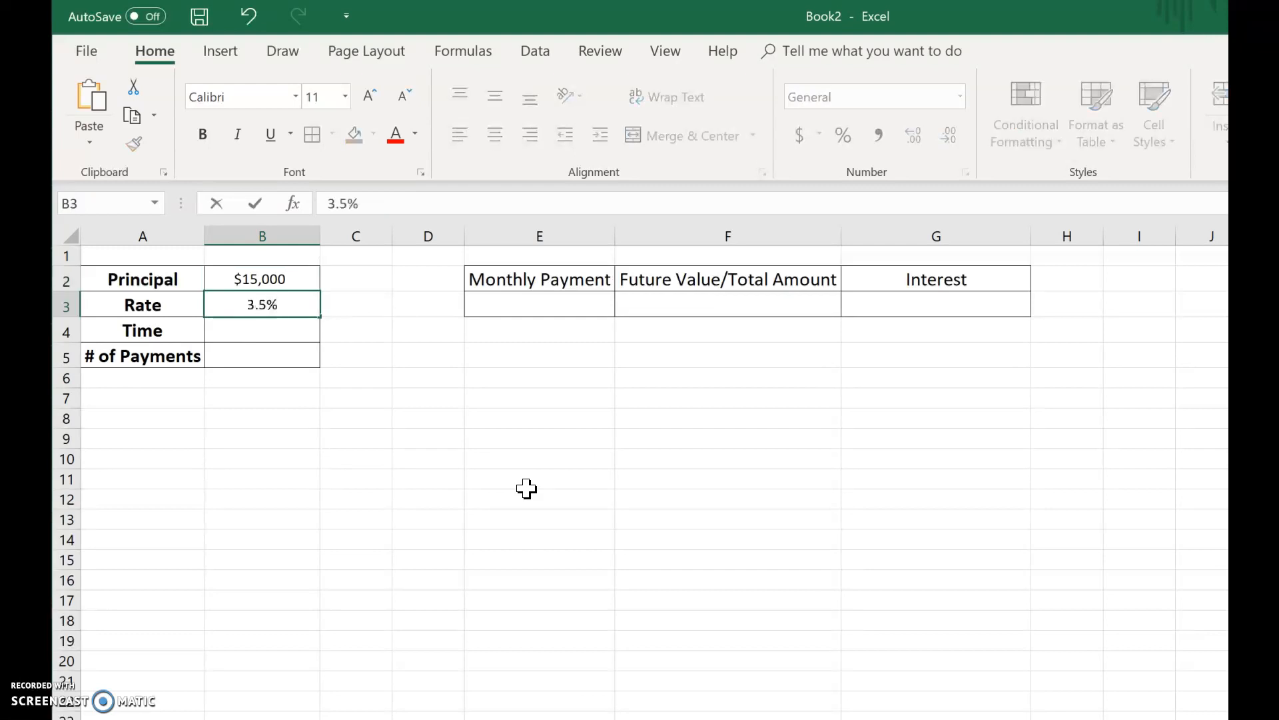
key("Return")
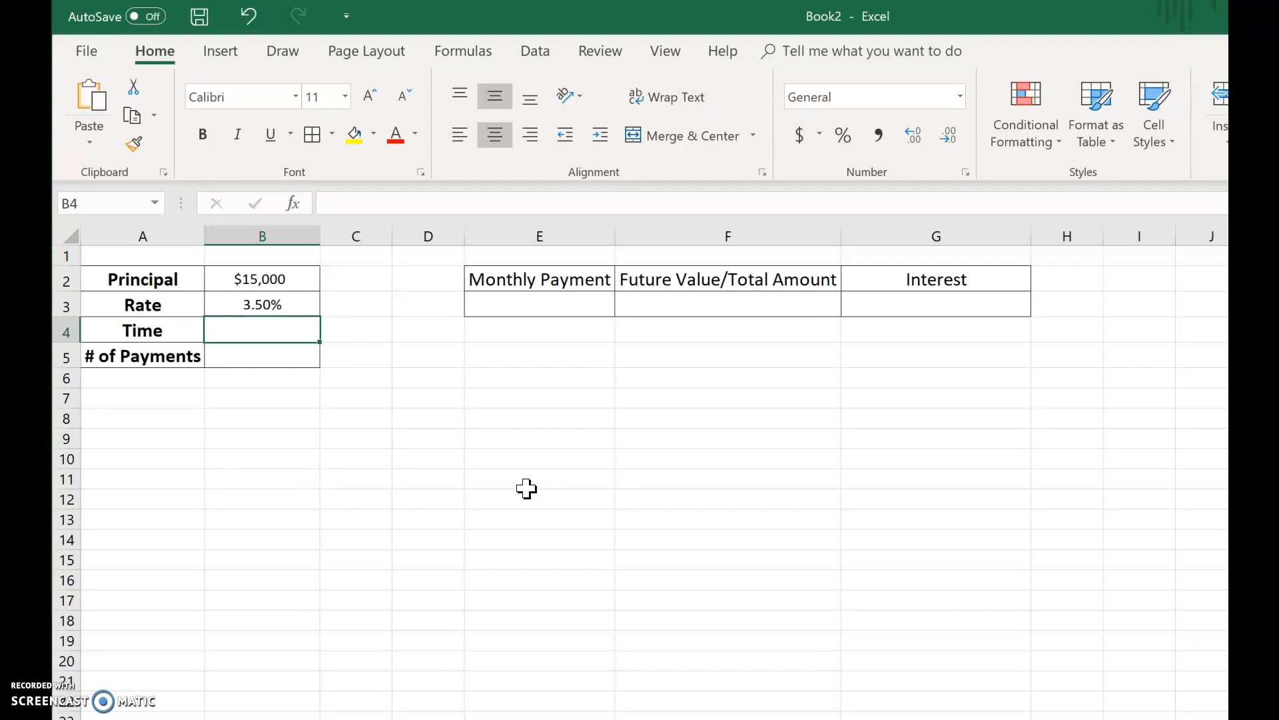
type("6 years")
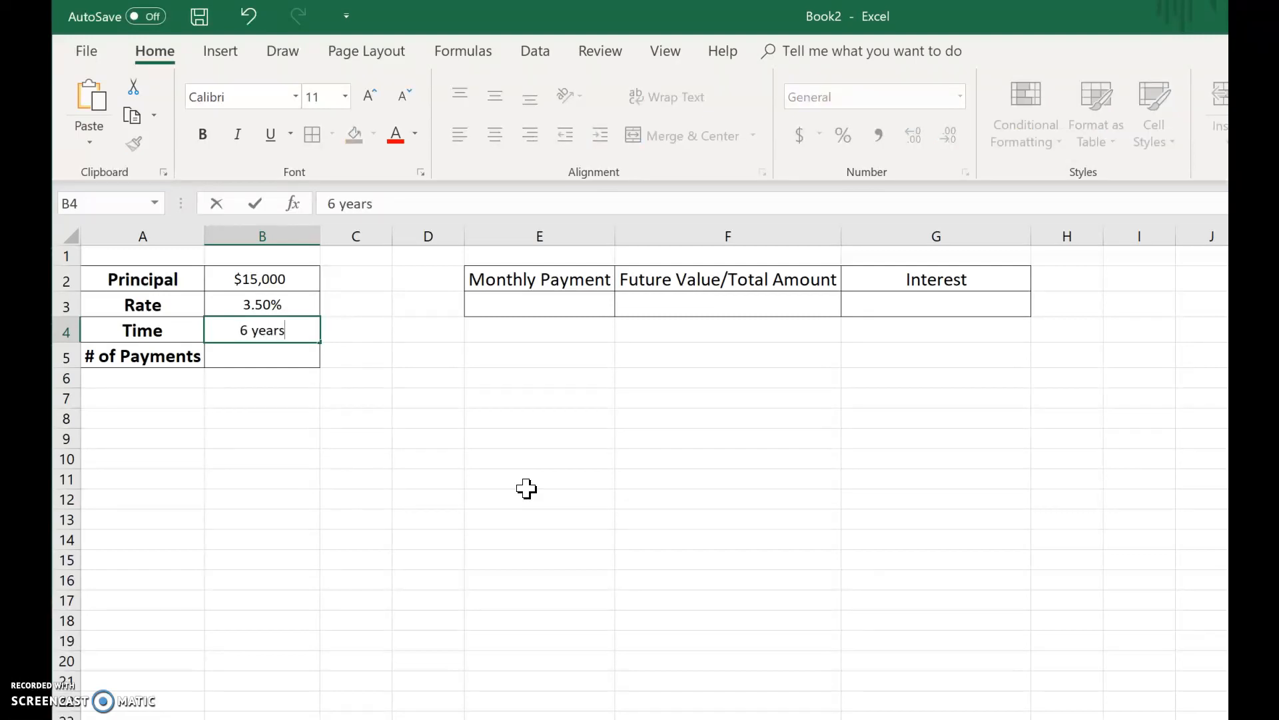
key("Return")
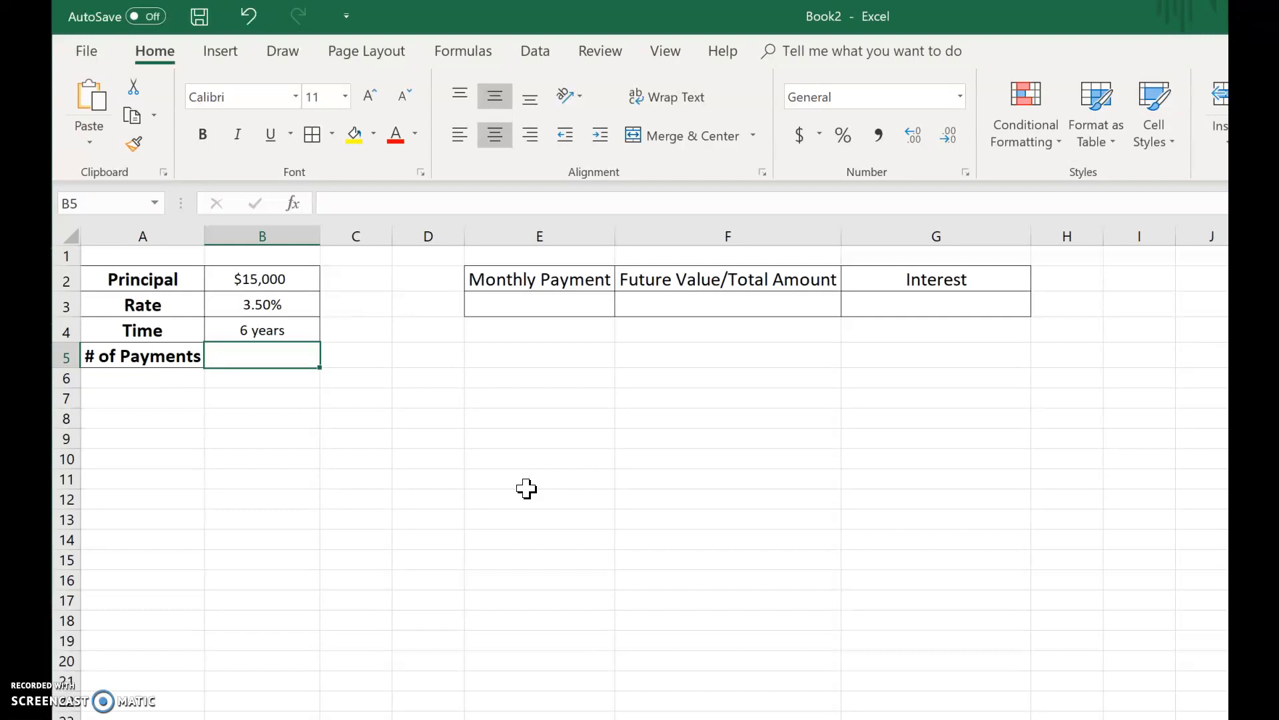
- Calculate the number of payments in B5 with the formula =6*12
type("=")
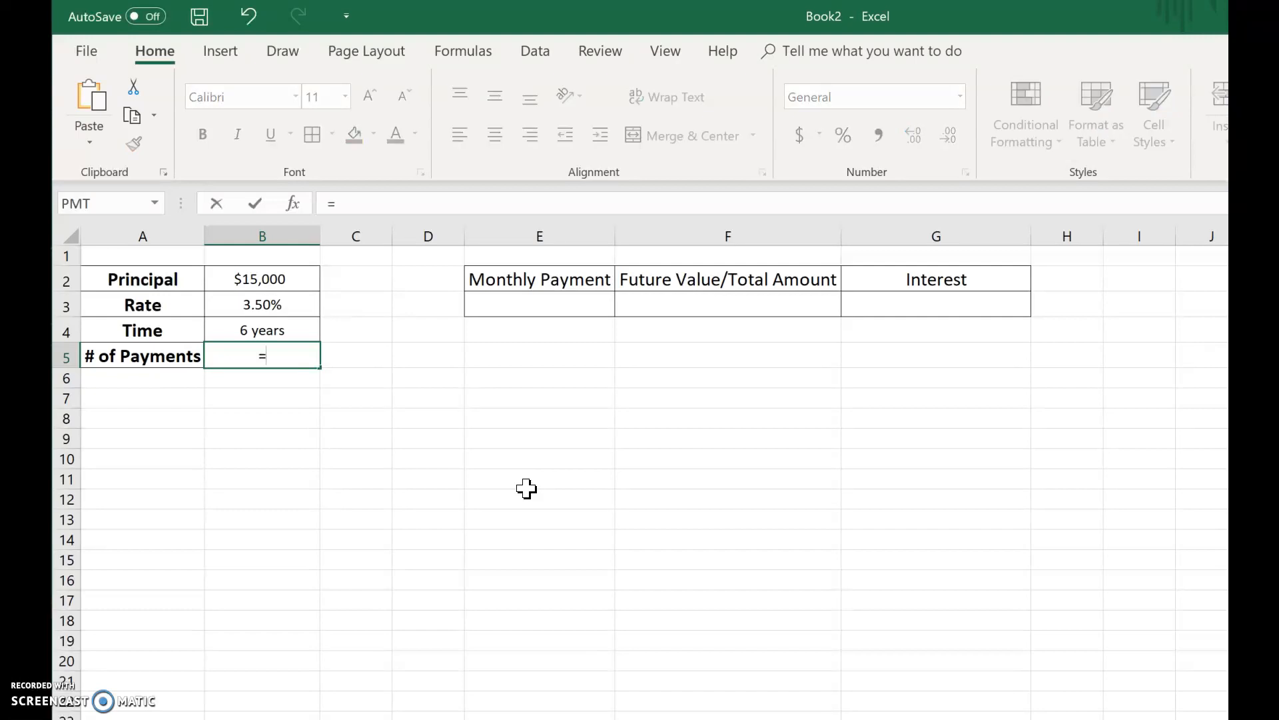
type("6*12")
key("Return")
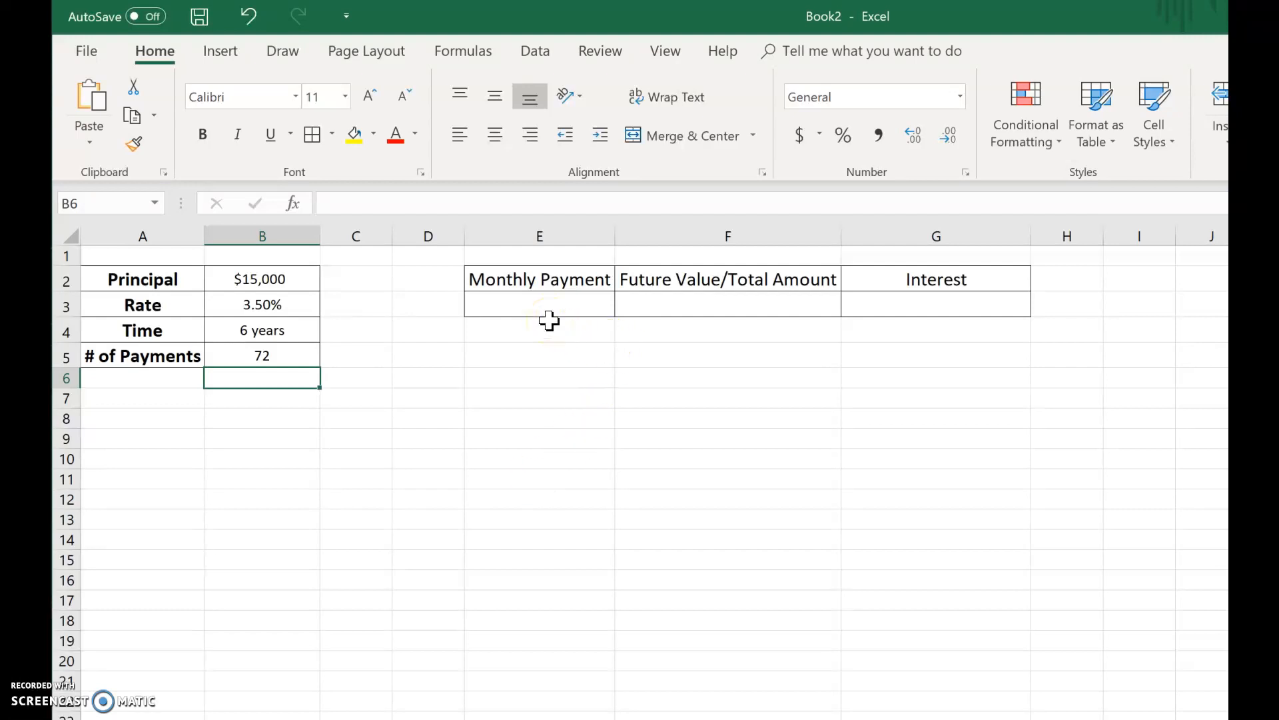
- Insert the PMT financial function in E3 and set its Rate argument to 3.5%/12
left_click(559, 299)
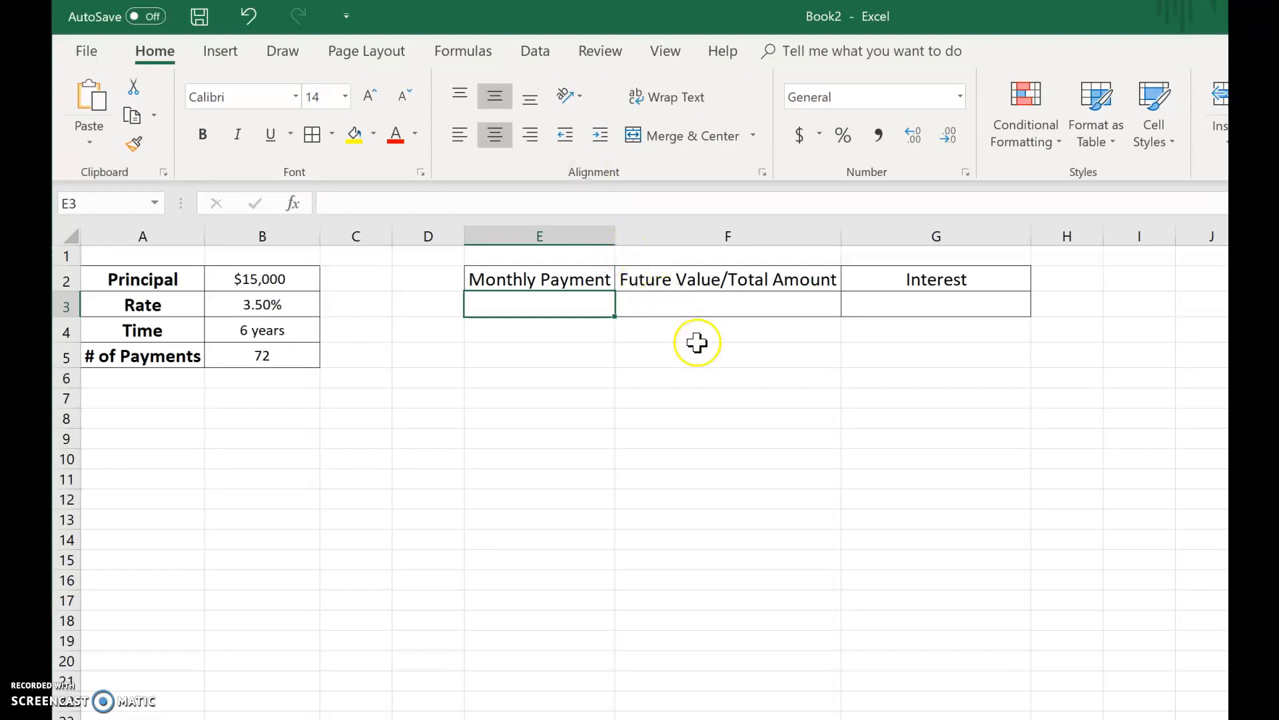
left_click(466, 54)
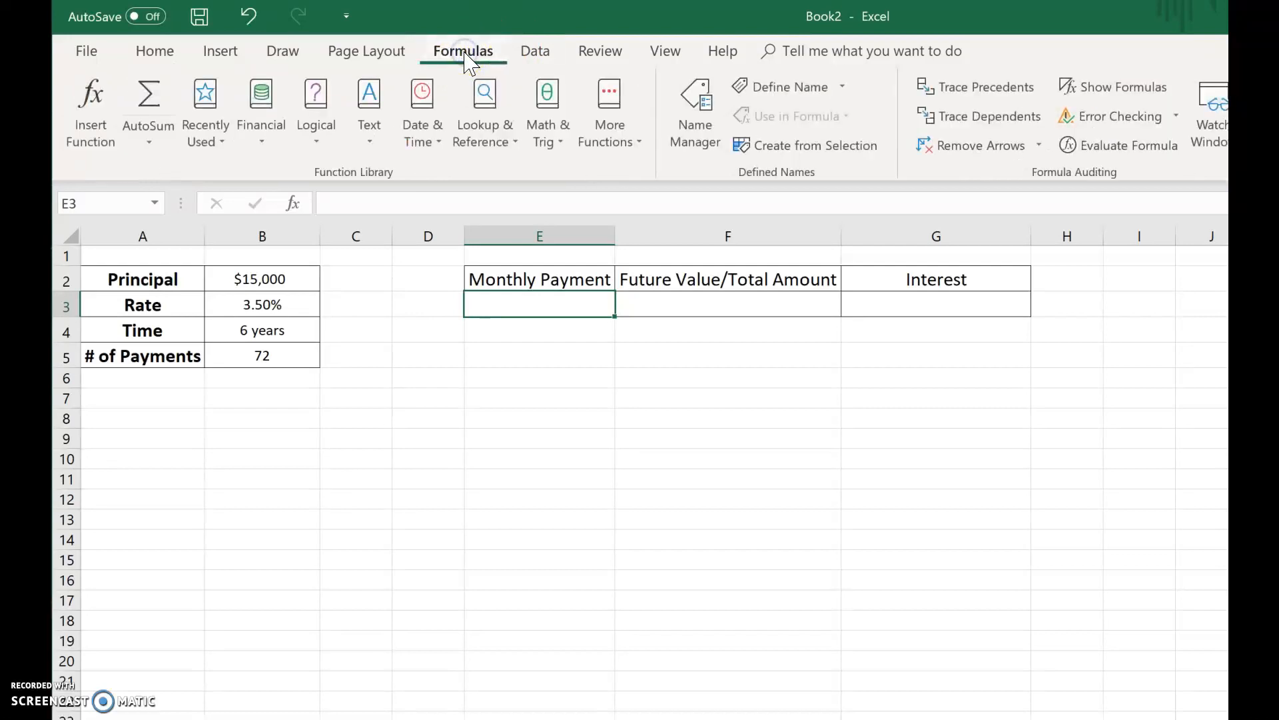
left_click(259, 132)
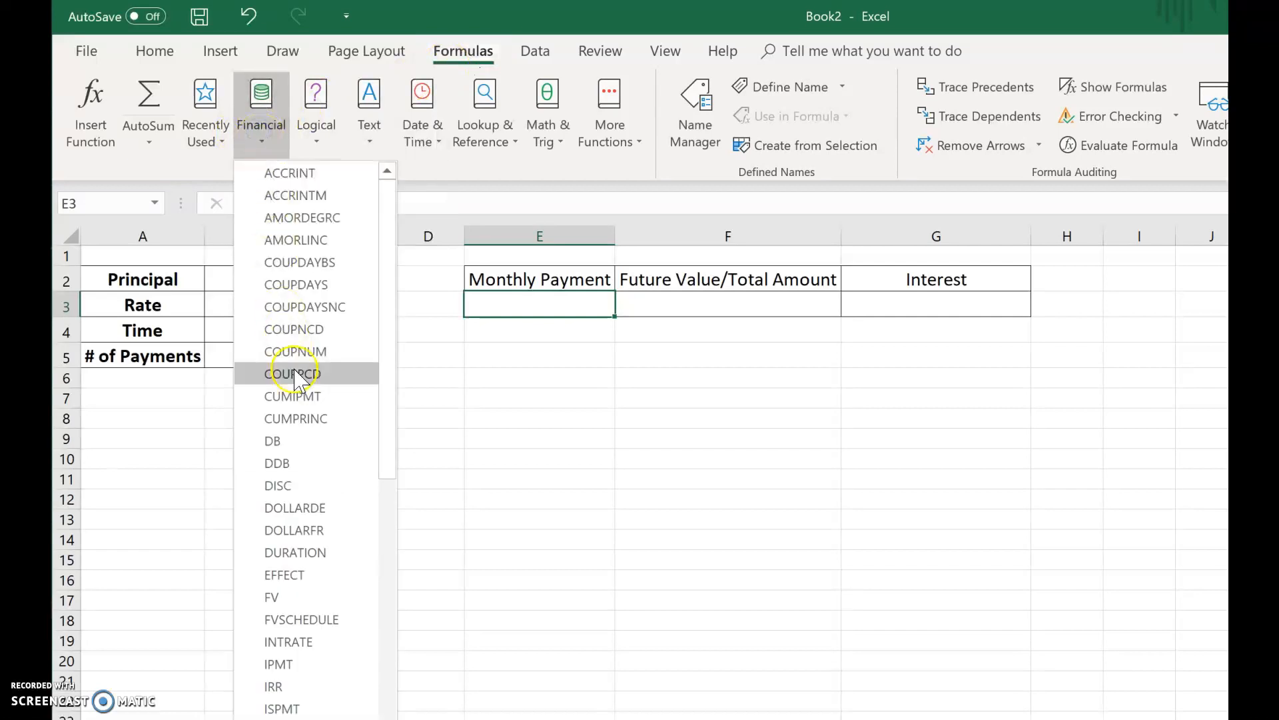
scroll(294, 373, "down", 9)
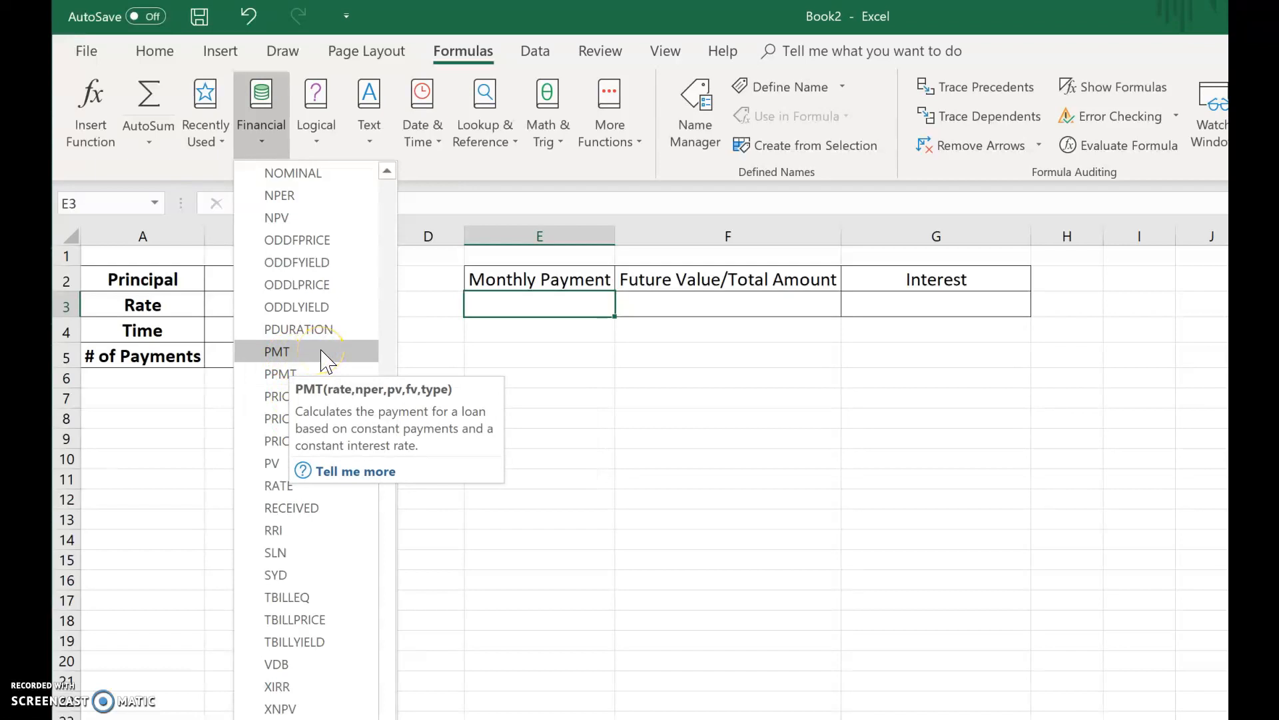
left_click(321, 353)
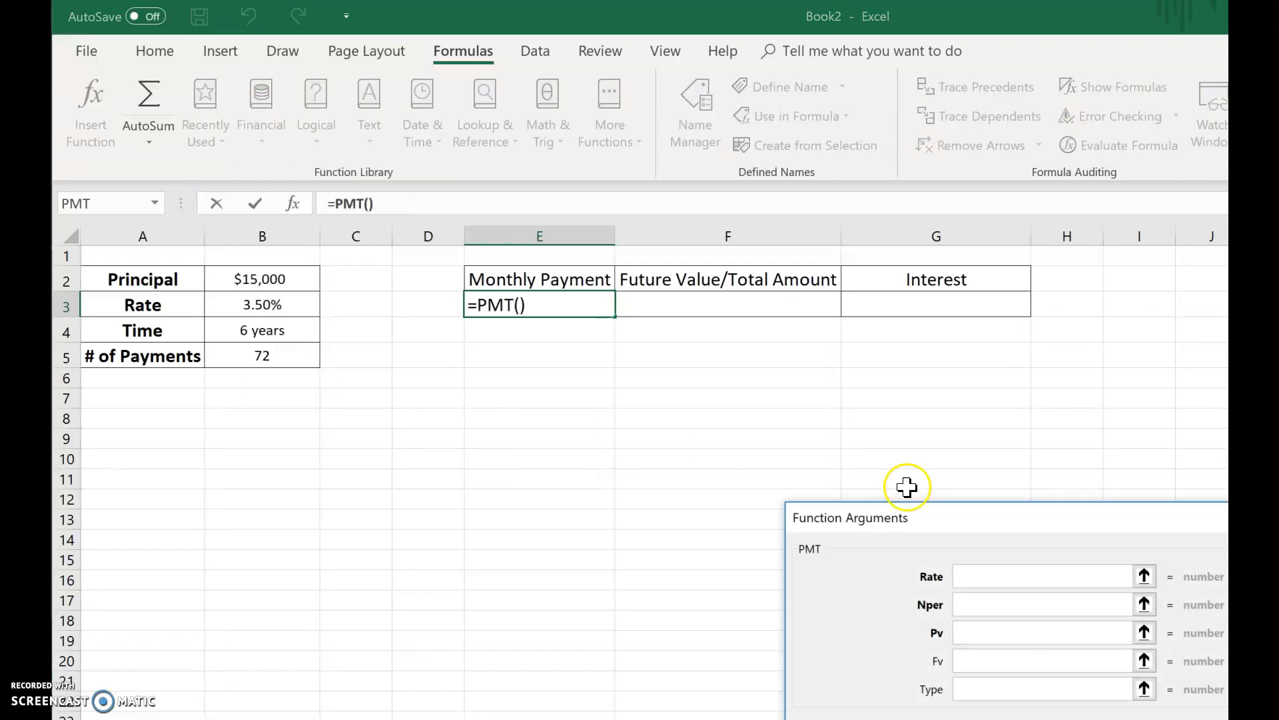
left_click_drag(955, 511, 780, 329)
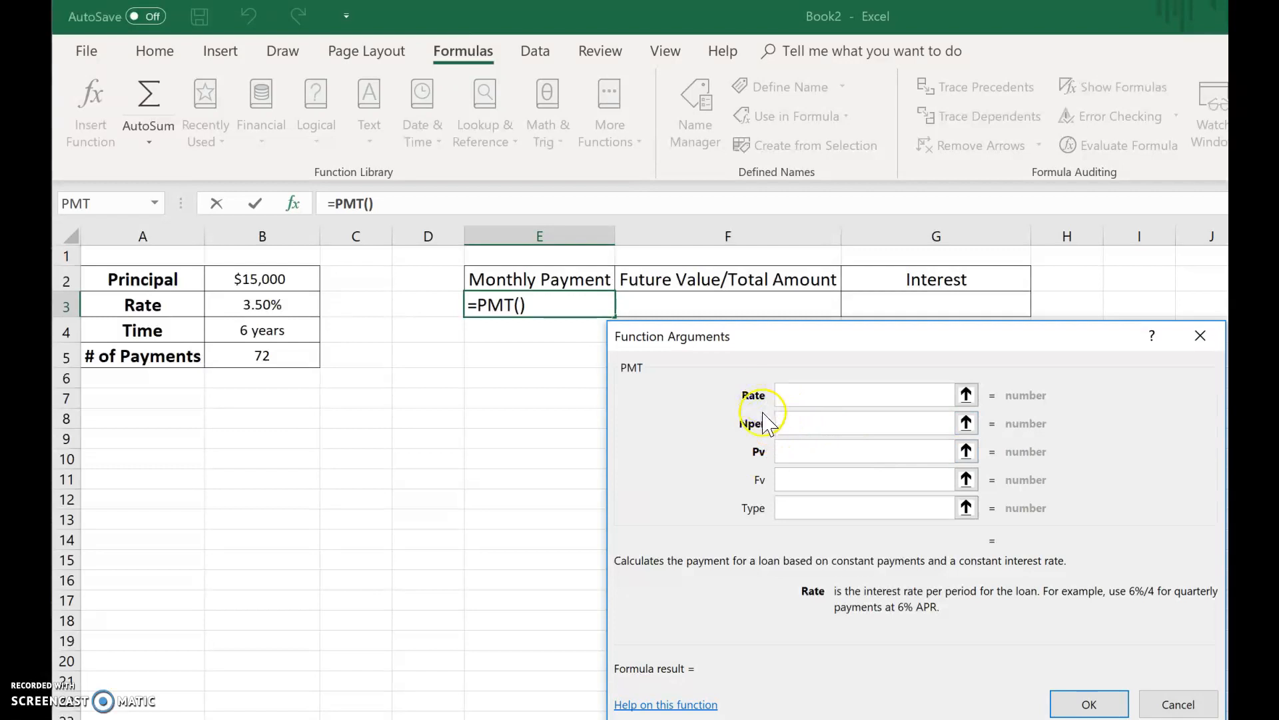
left_click(802, 392)
type("3.5%")
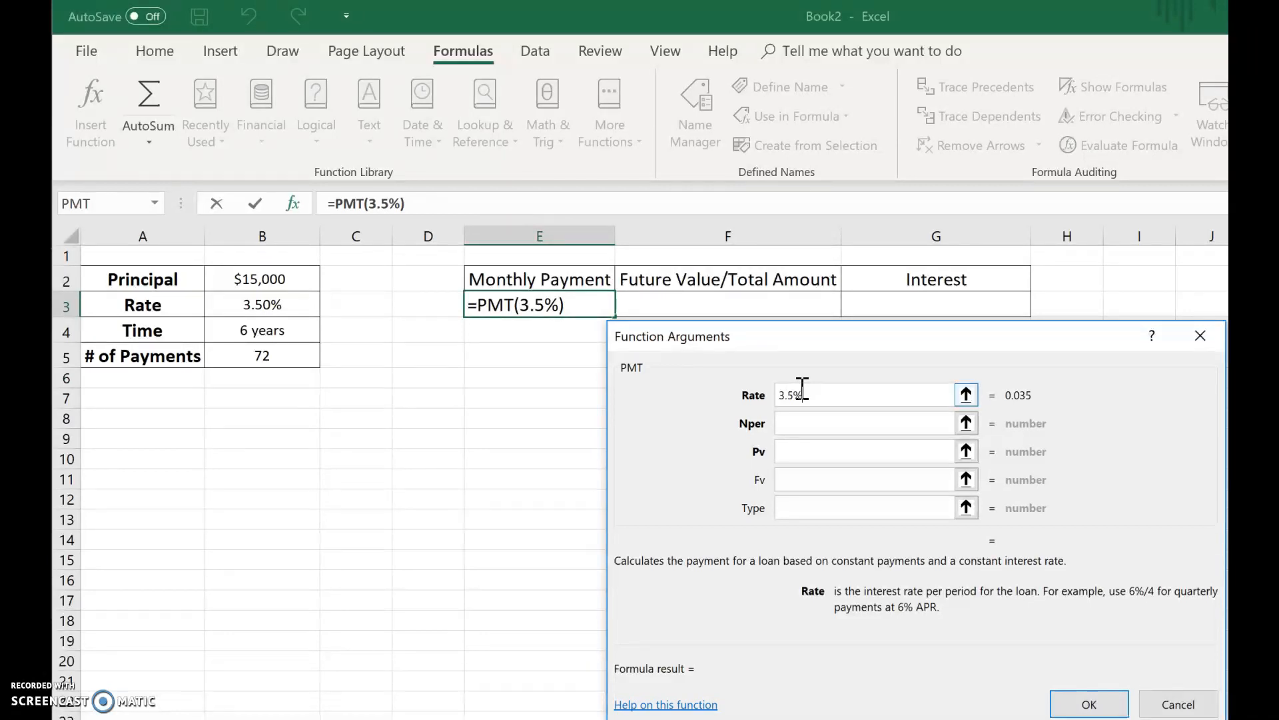
type("/12")
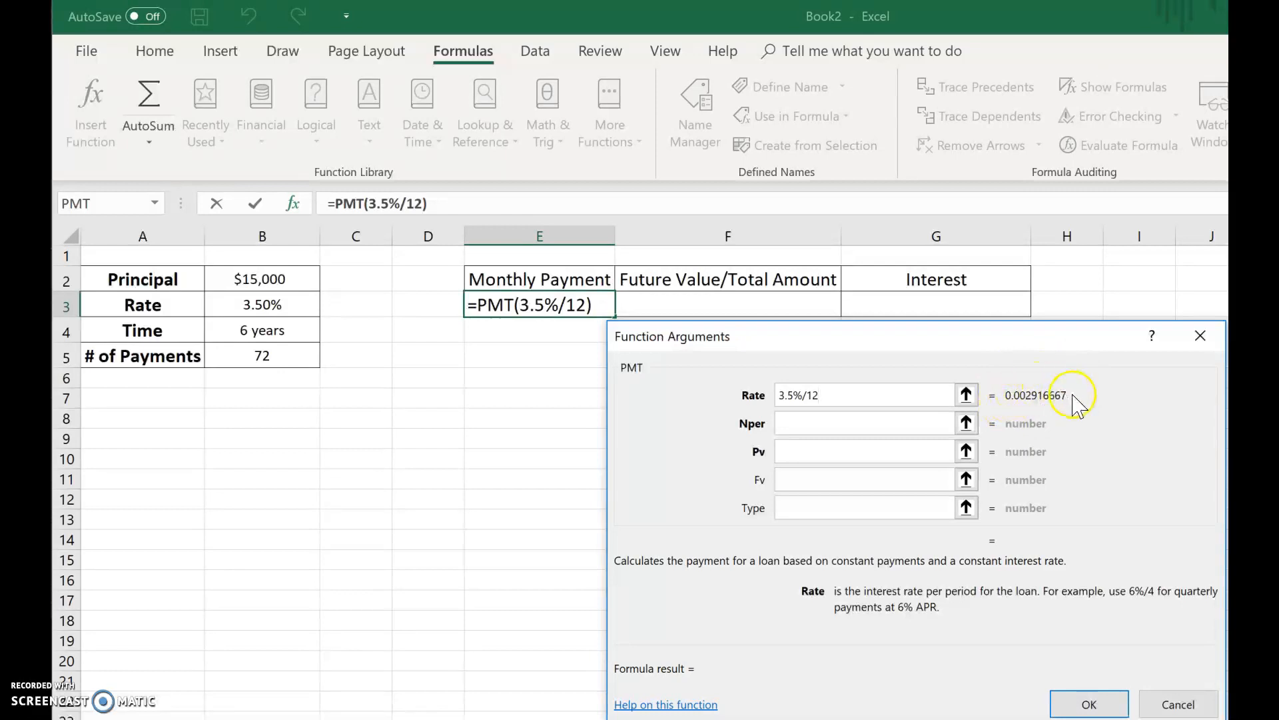
- Set the PMT Nper argument to 72 and Pv to -15000, and confirm the function
left_click(912, 422)
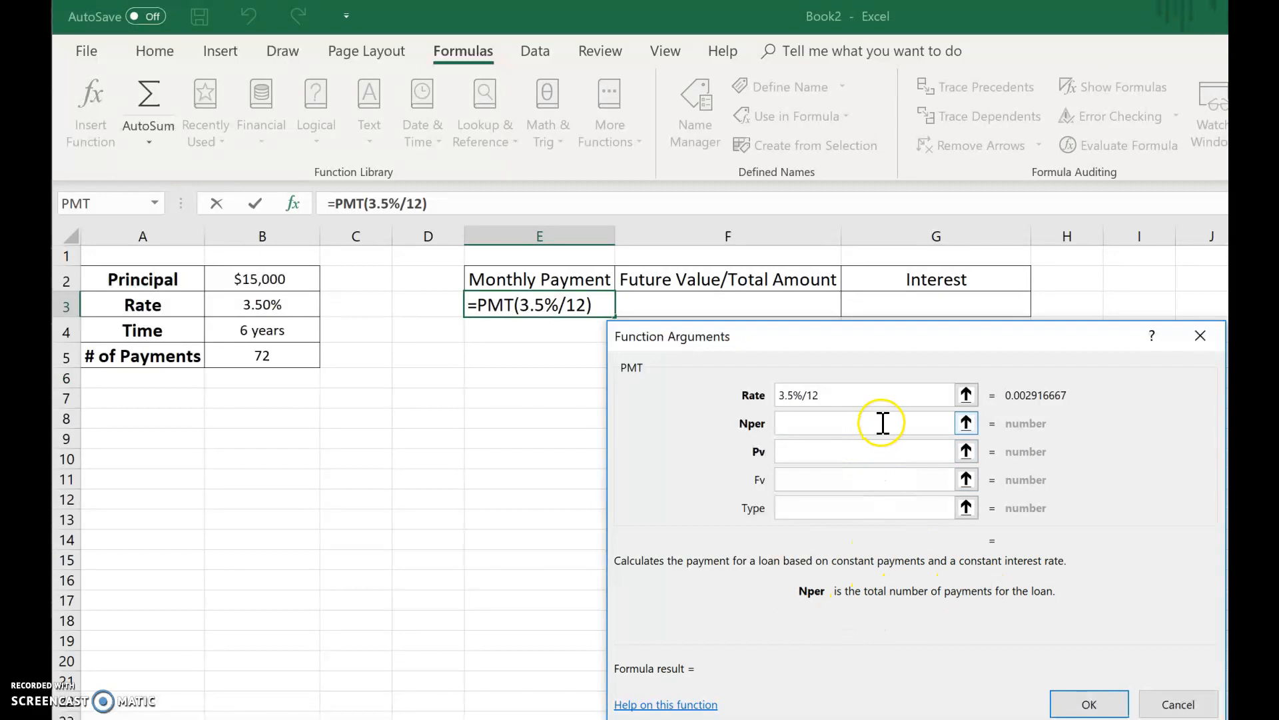
left_click(854, 429)
type("72")
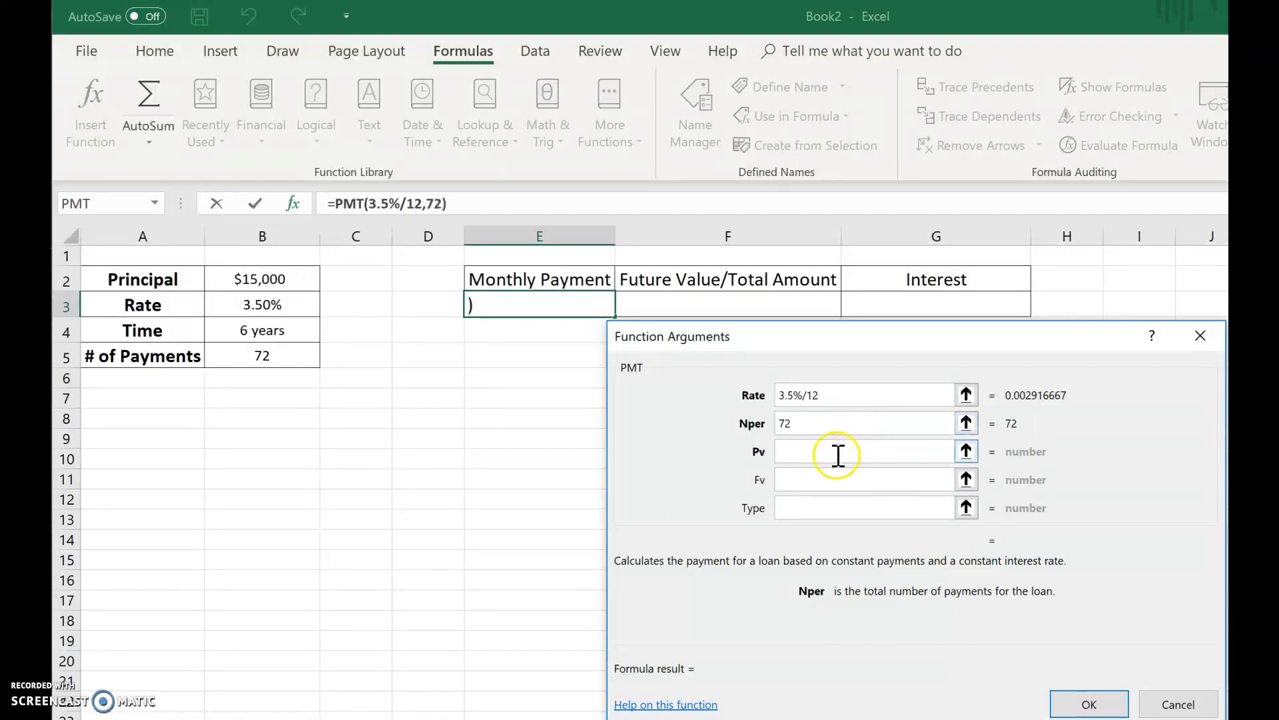
left_click(837, 457)
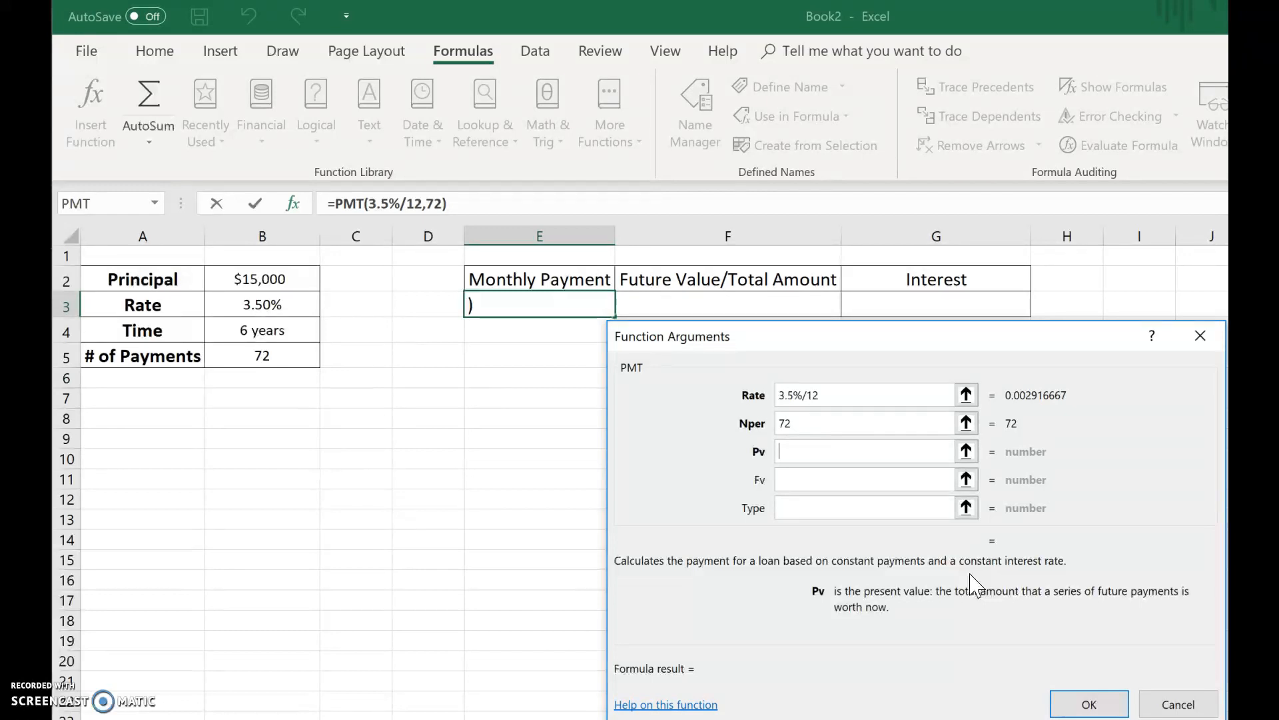
type("-150000")
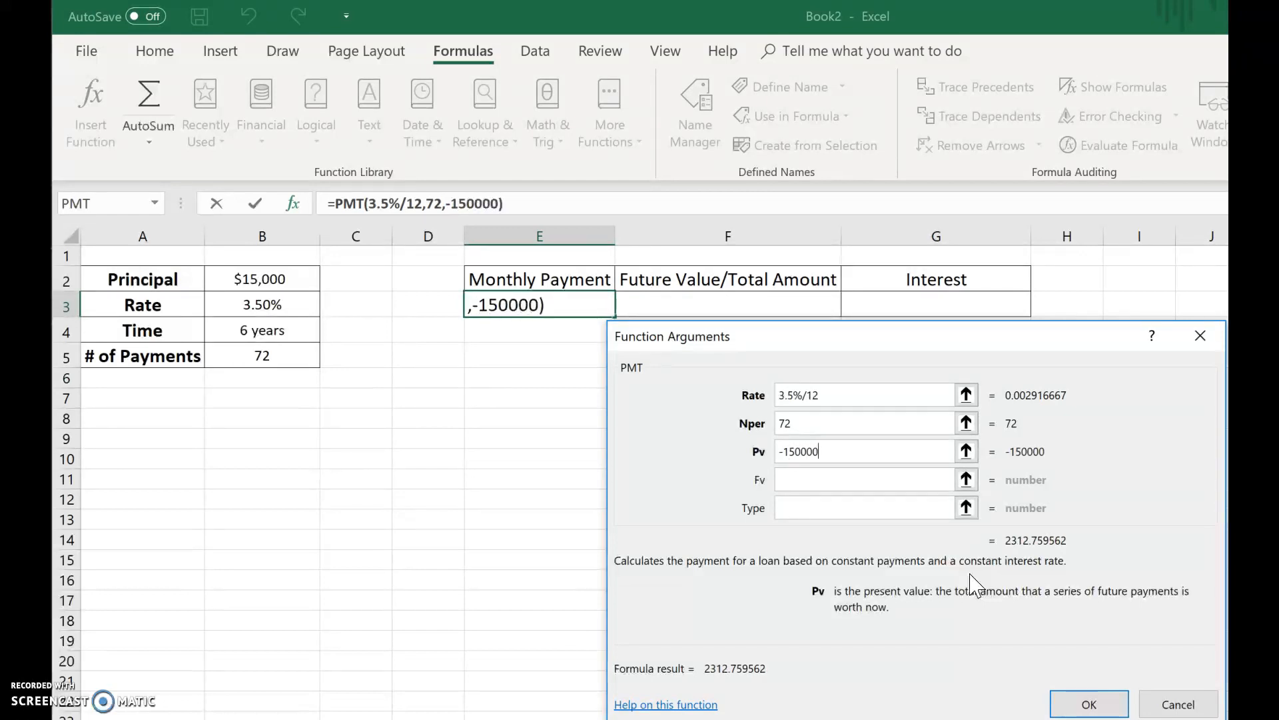
key("BackSpace")
left_click(1092, 703)
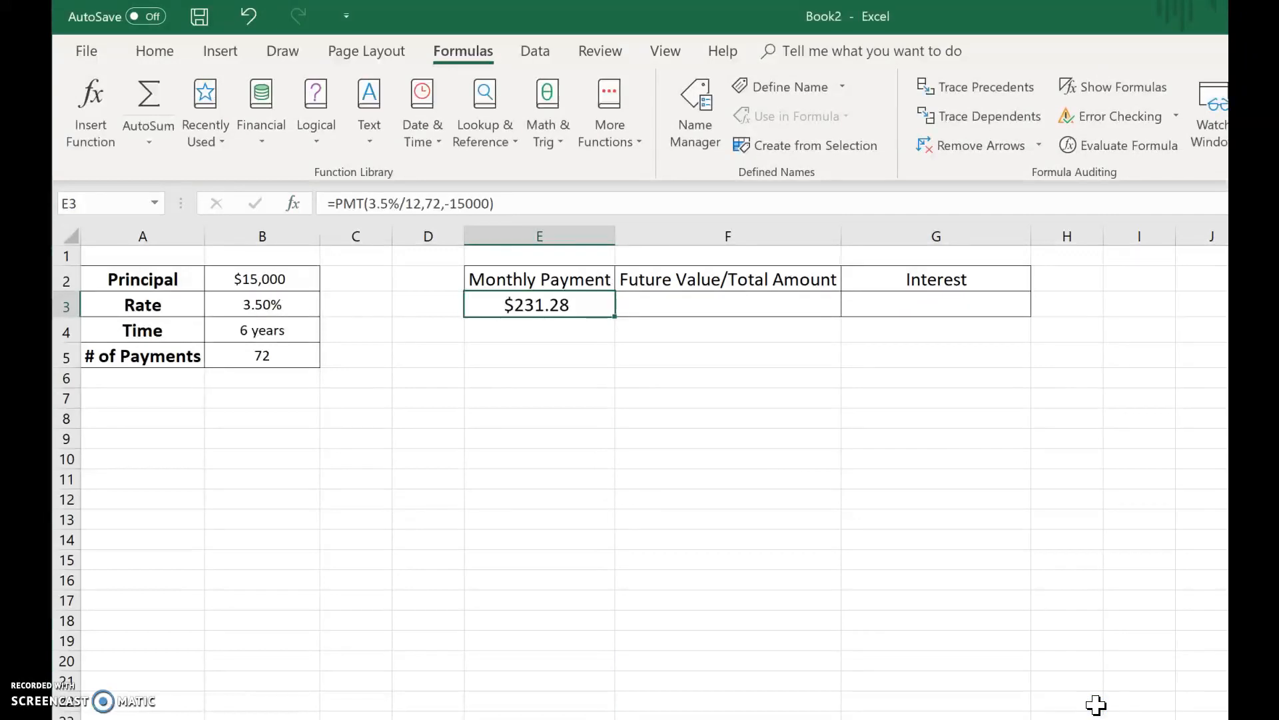
- Enter the formula =231.28*72 in F3 for the future value/total amount
key("Right")
key("Down")
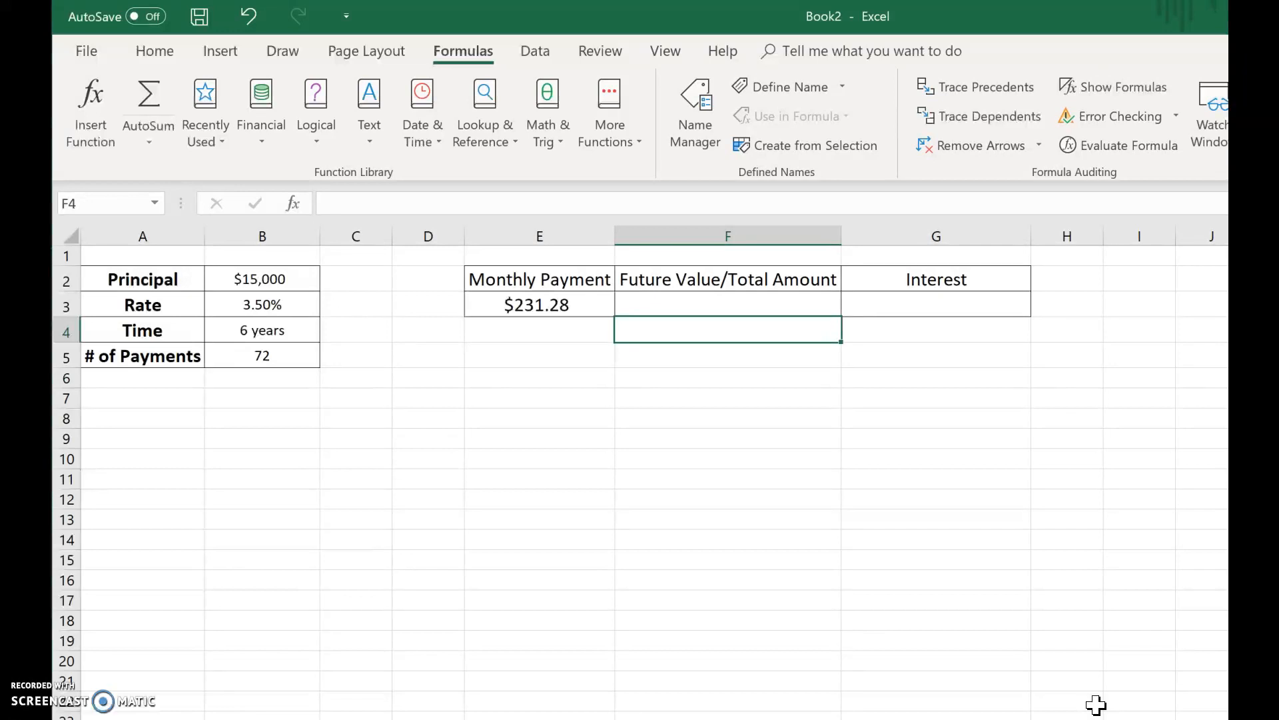
key("Up")
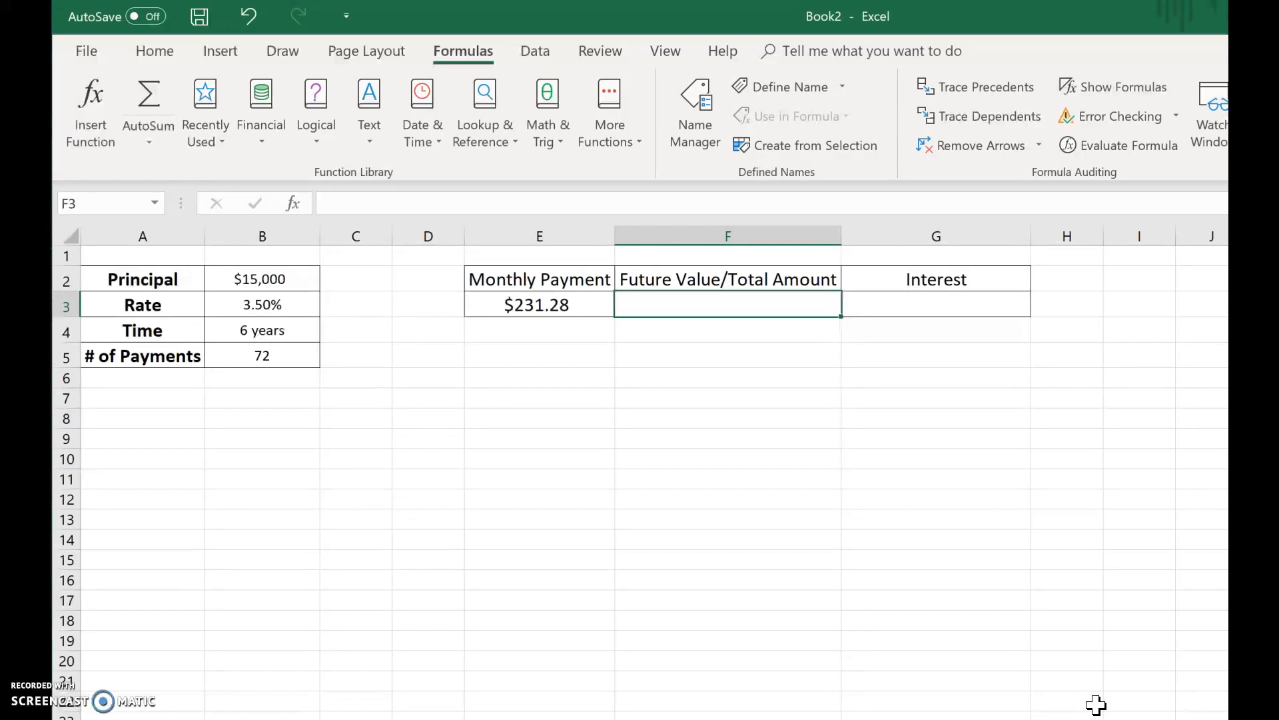
type("=")
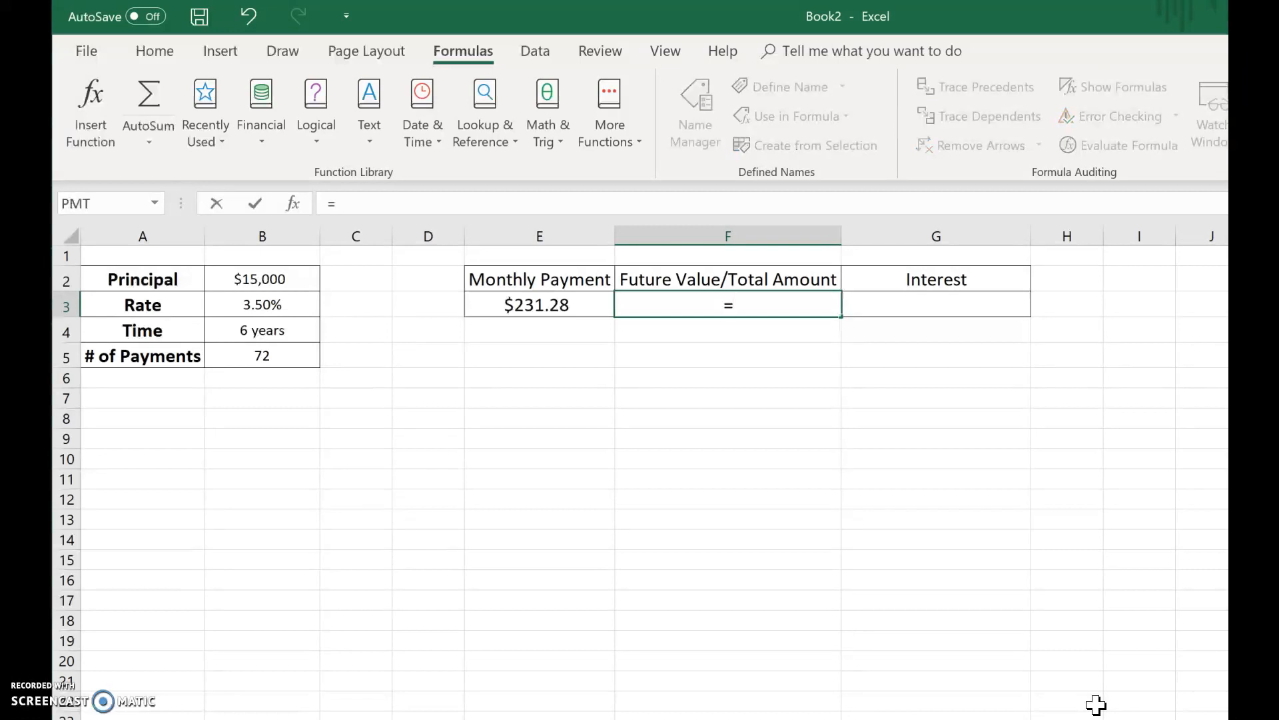
type("231.28*72")
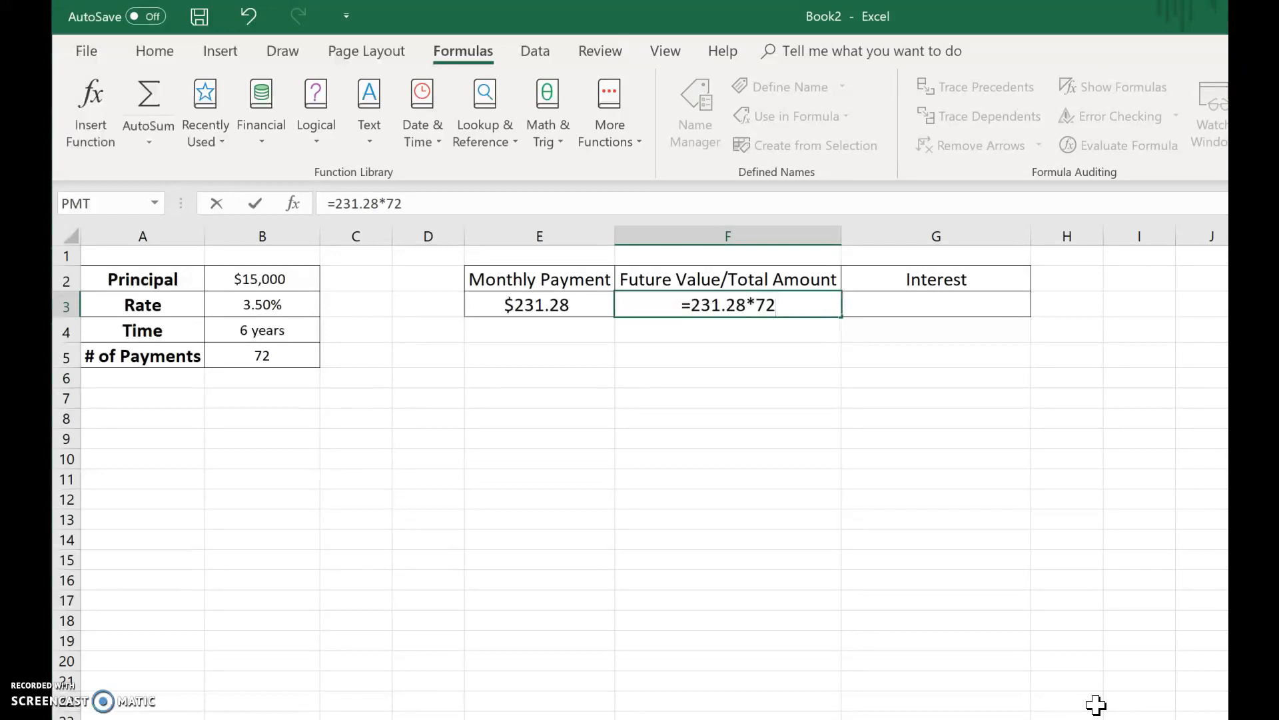
key("Return")
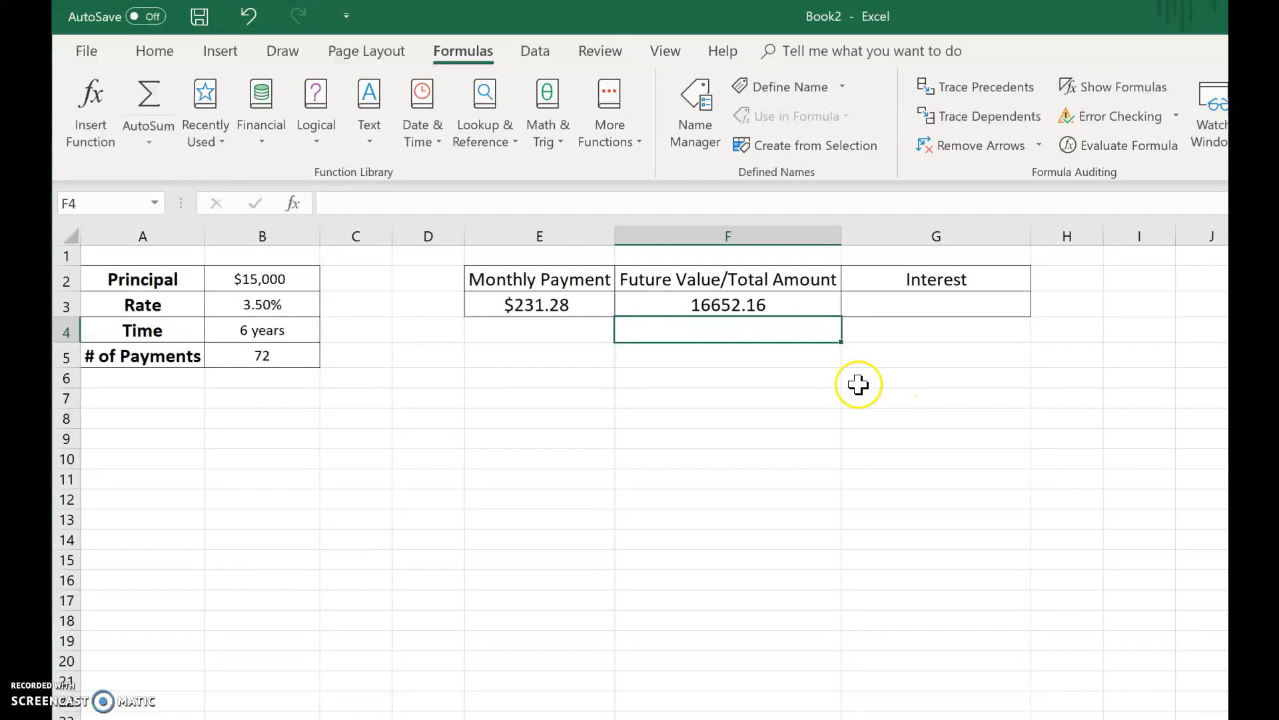
- Apply the Accounting number format to the total amount in F3
left_click(775, 302)
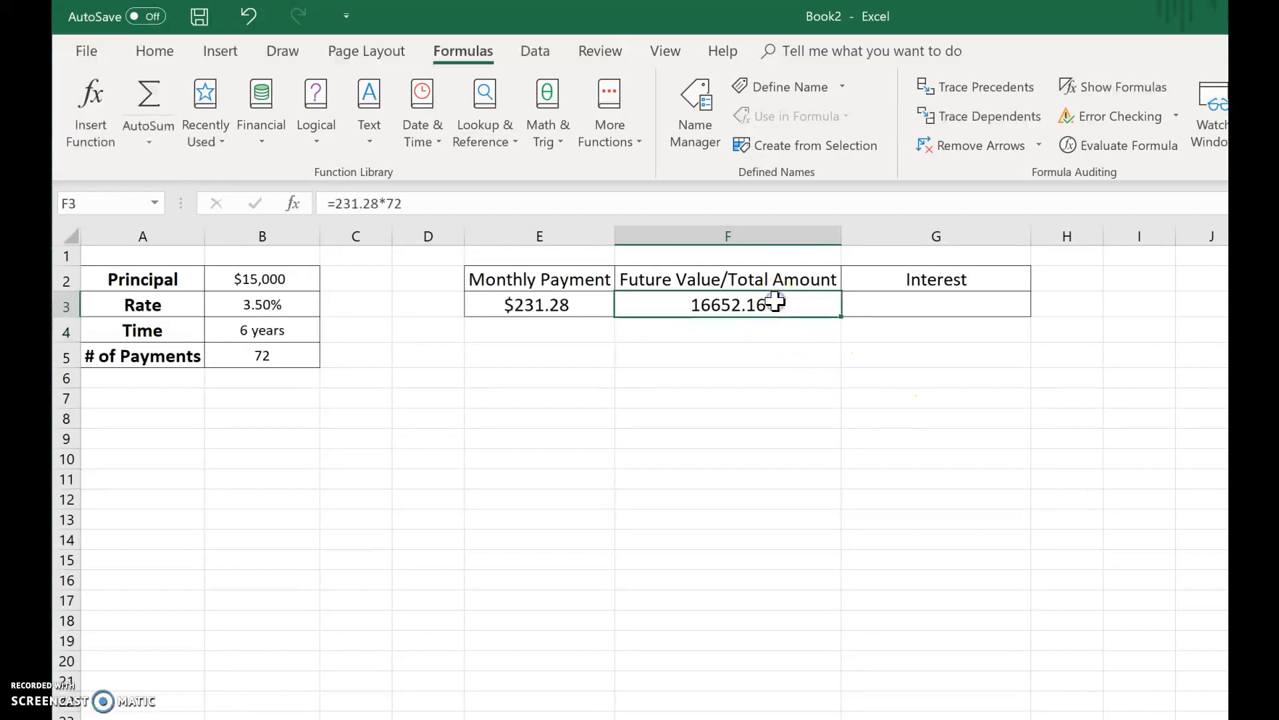
left_click(158, 48)
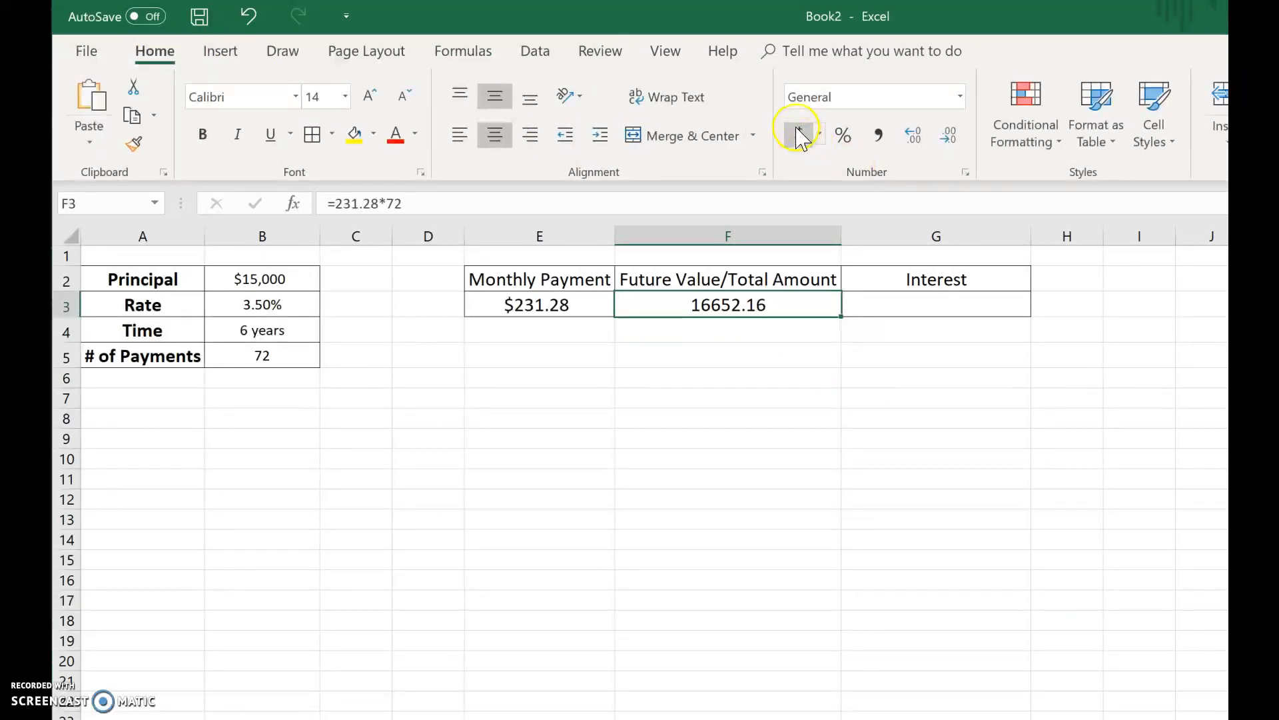
left_click(800, 137)
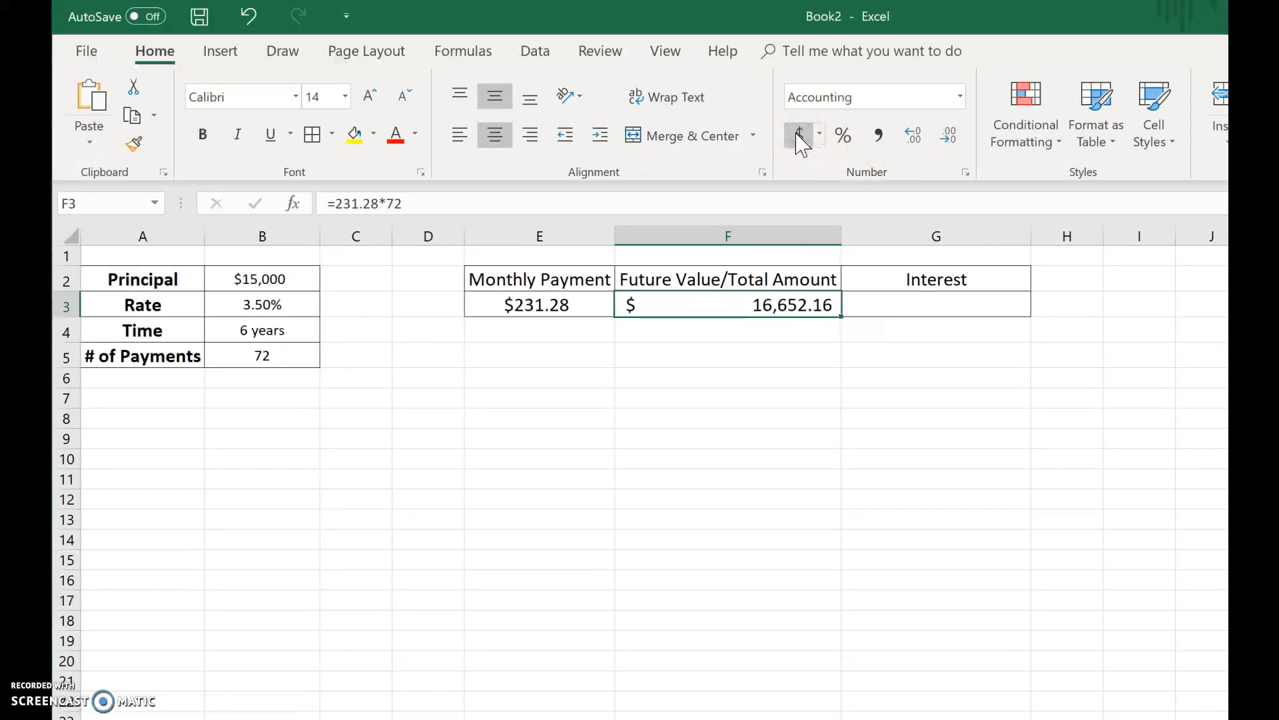
- Enter the formula =F3-B2 in G3 to compute the interest
left_click(896, 308)
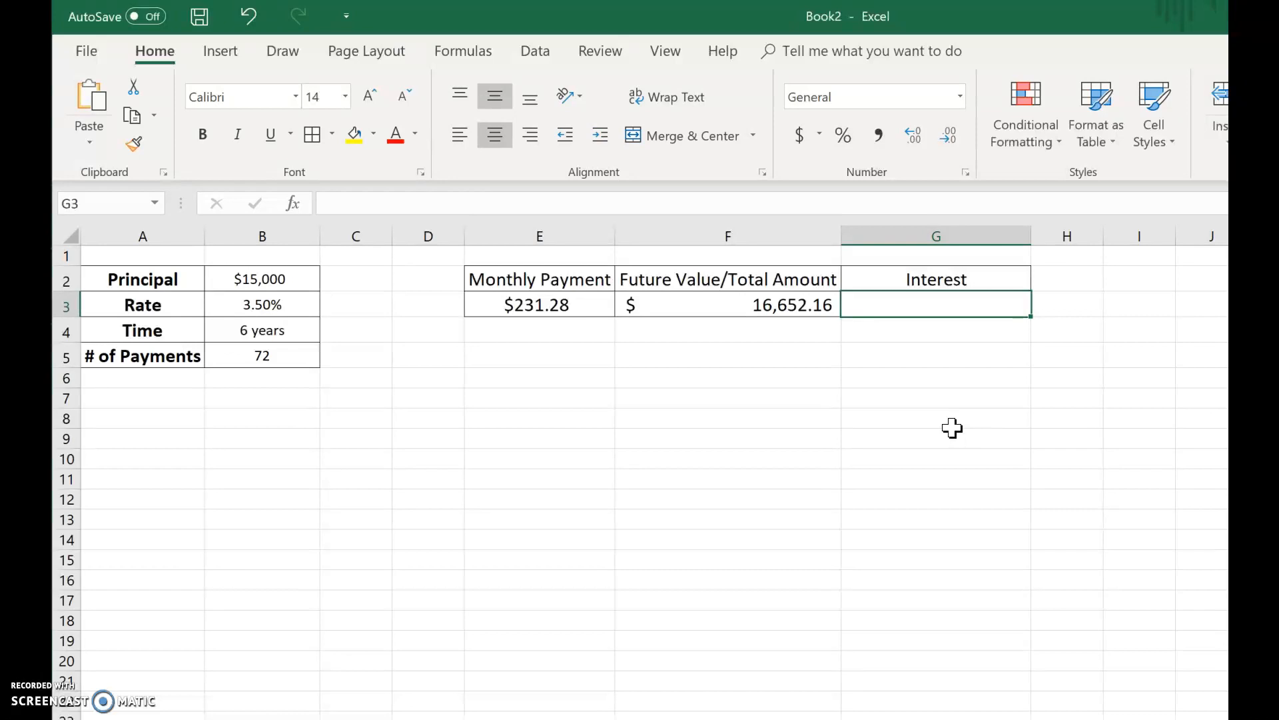
type("=")
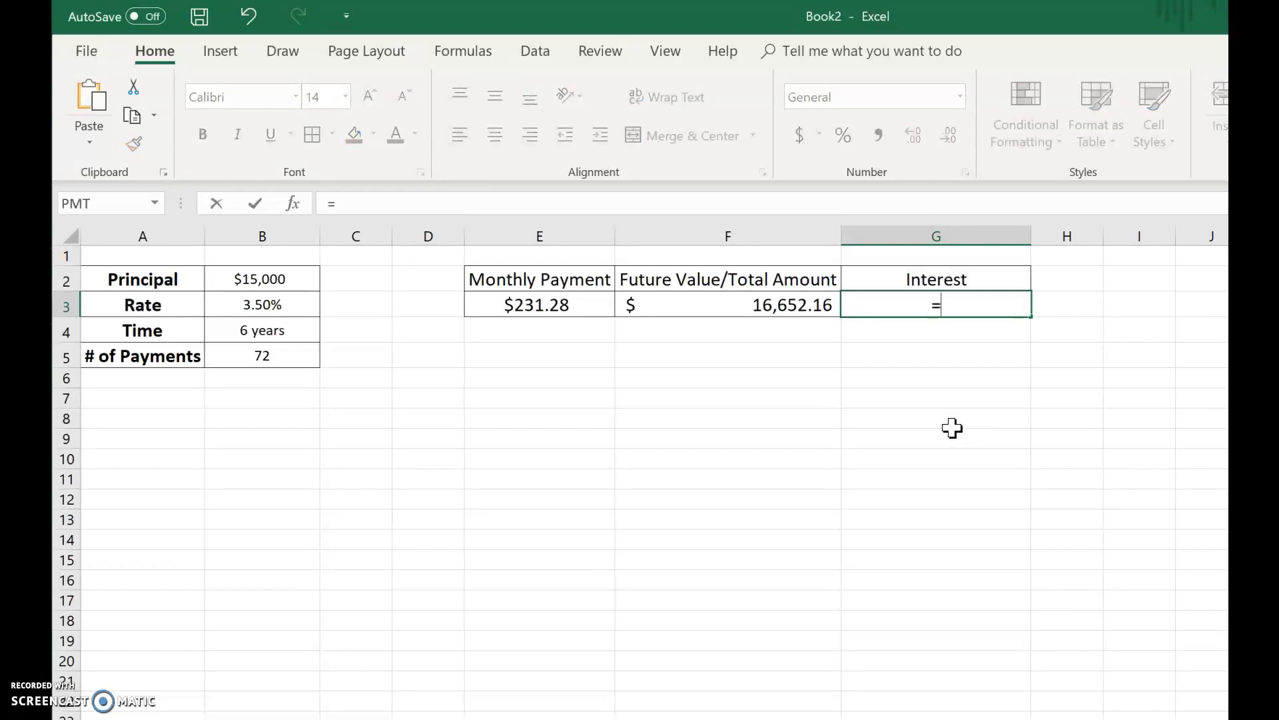
left_click(809, 306)
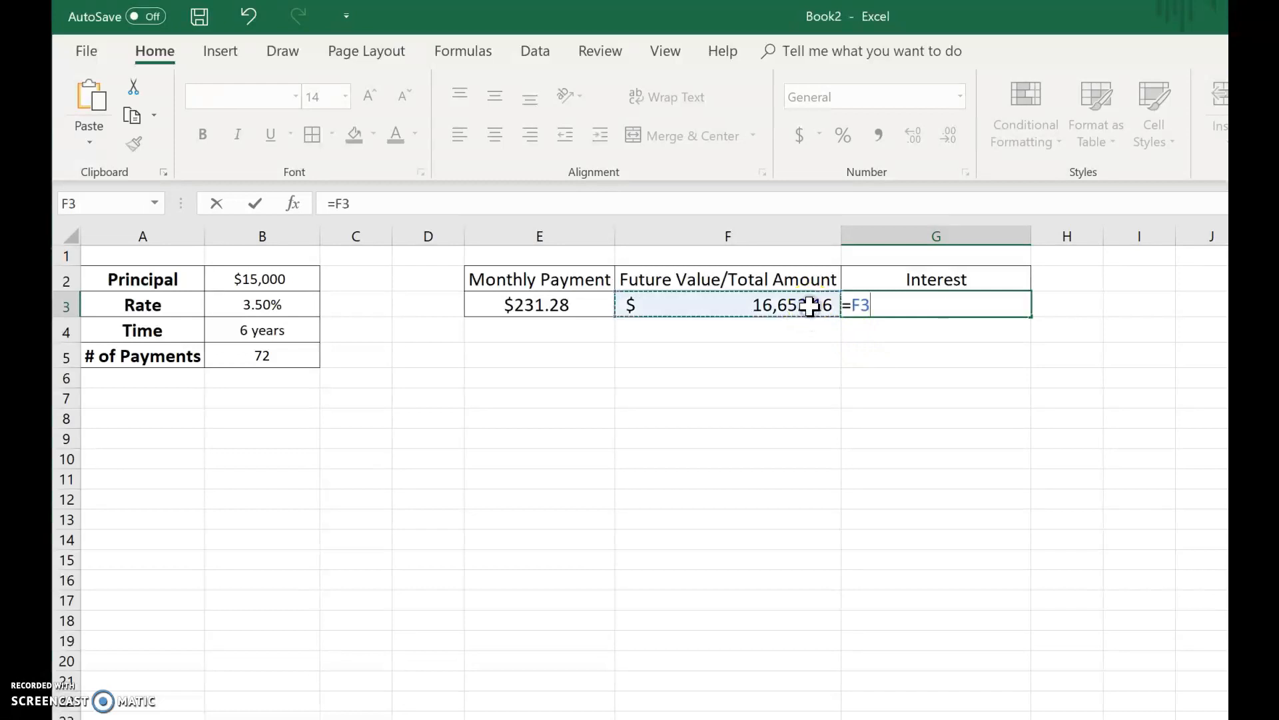
type("-")
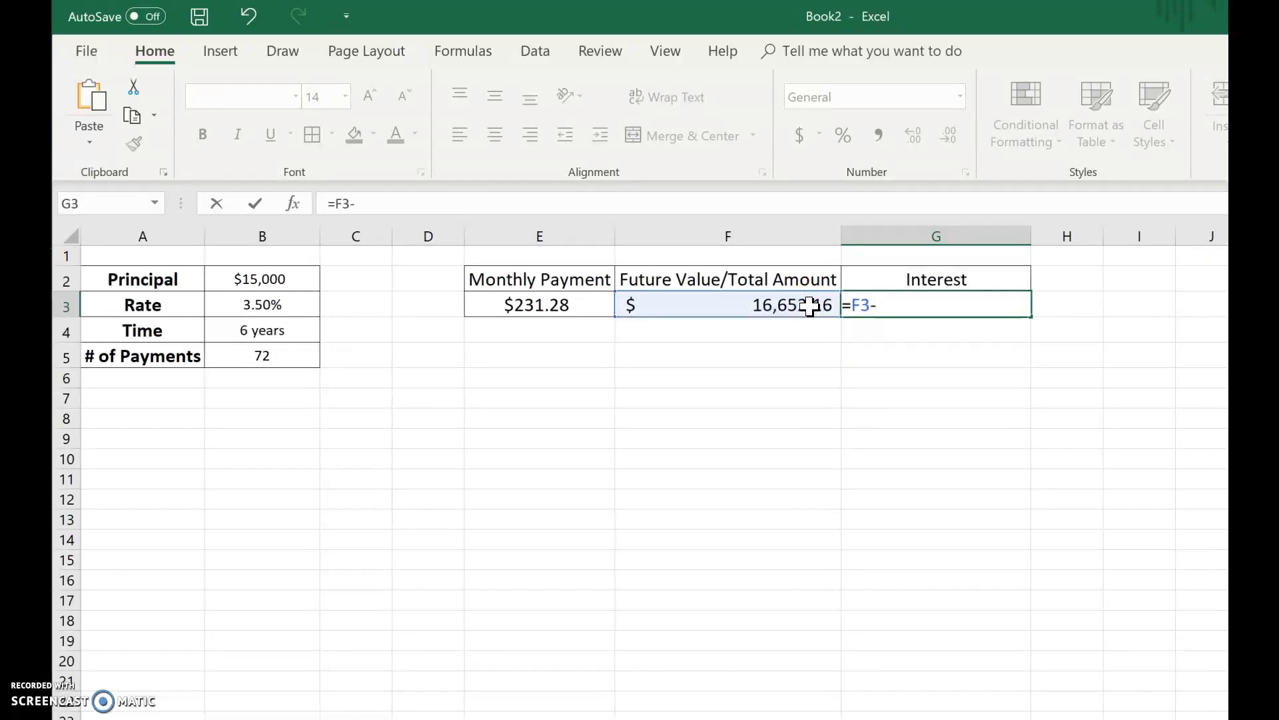
left_click(280, 280)
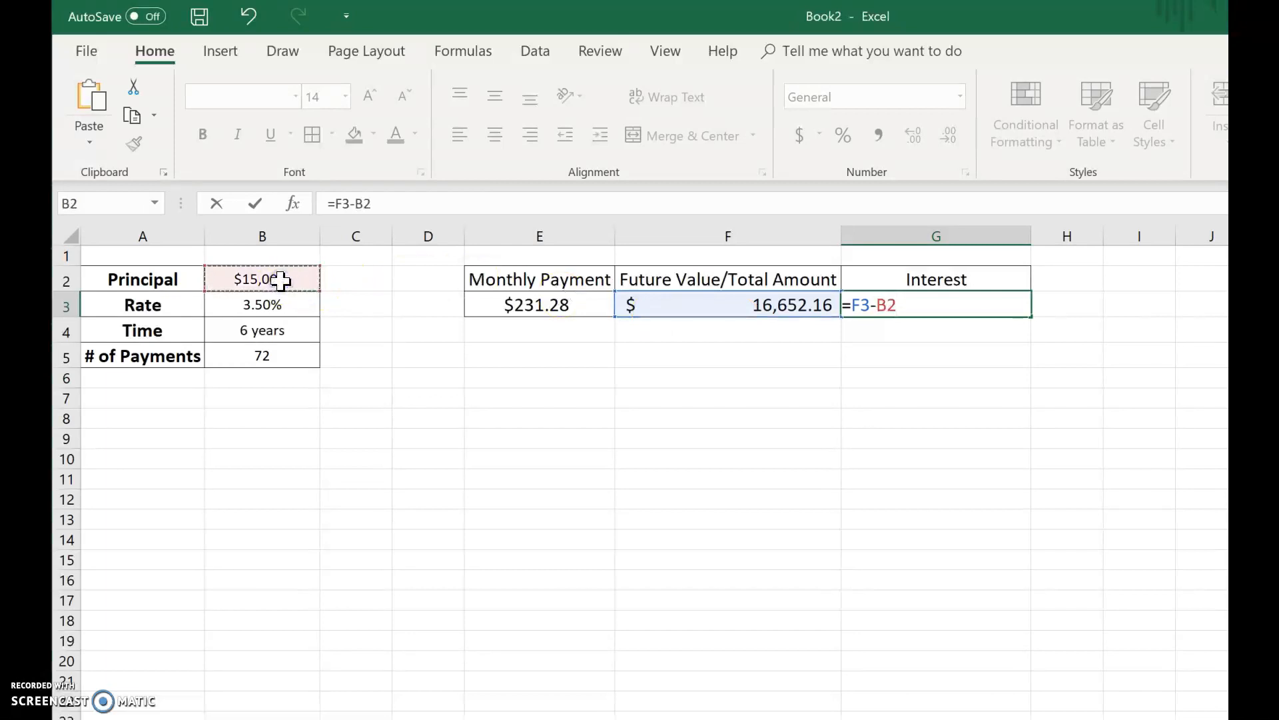
key("Return")
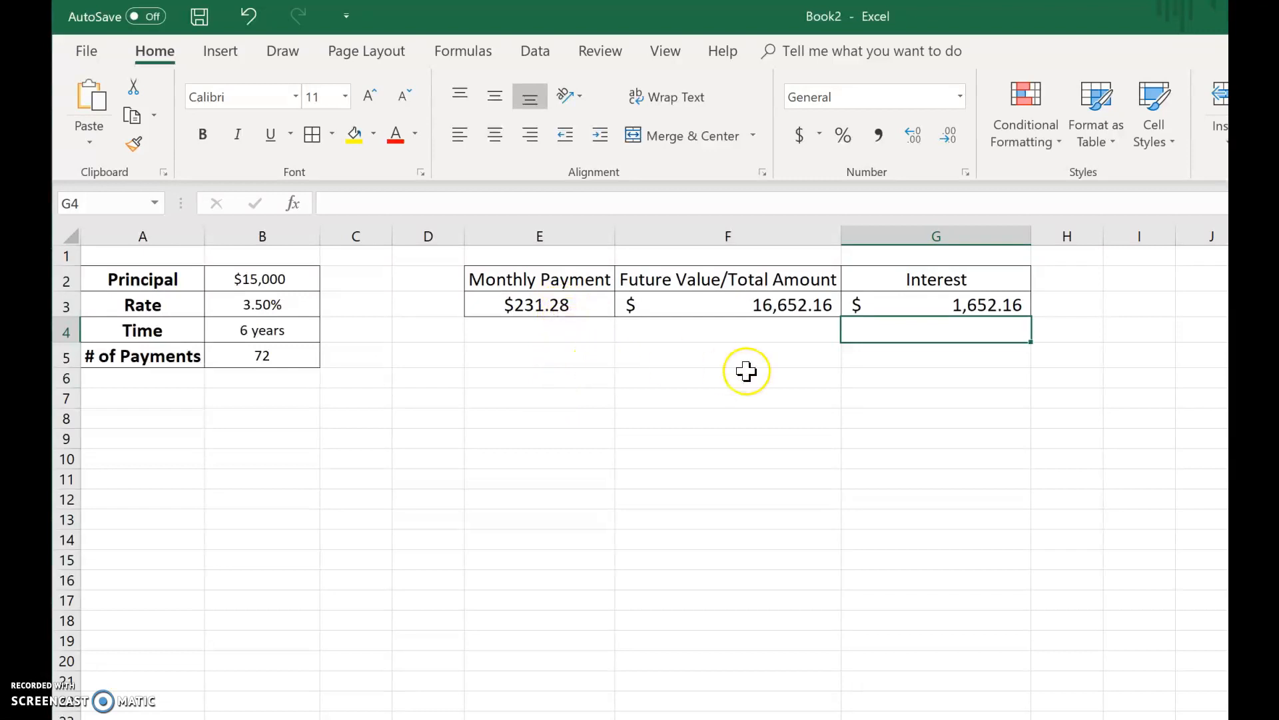
- Enter the formula =E3*72 in F4 to compare the total using the unrounded monthly payment
left_click(778, 335)
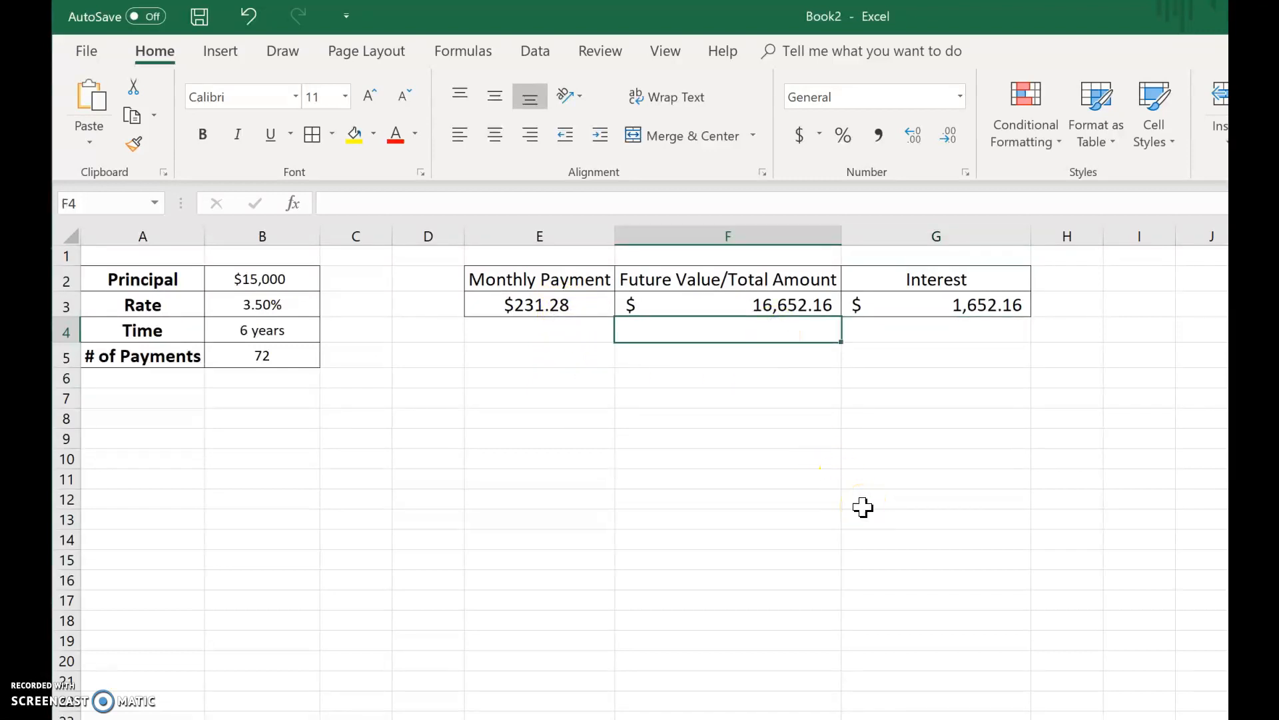
type("=")
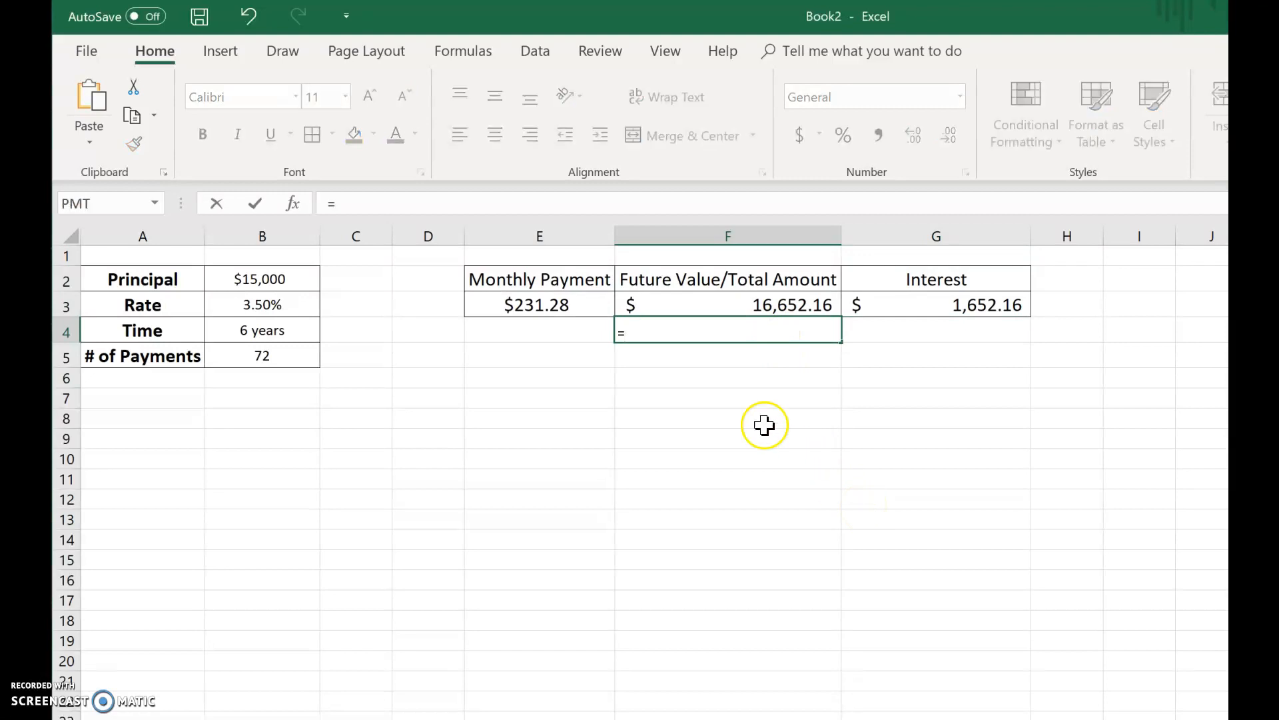
left_click(577, 305)
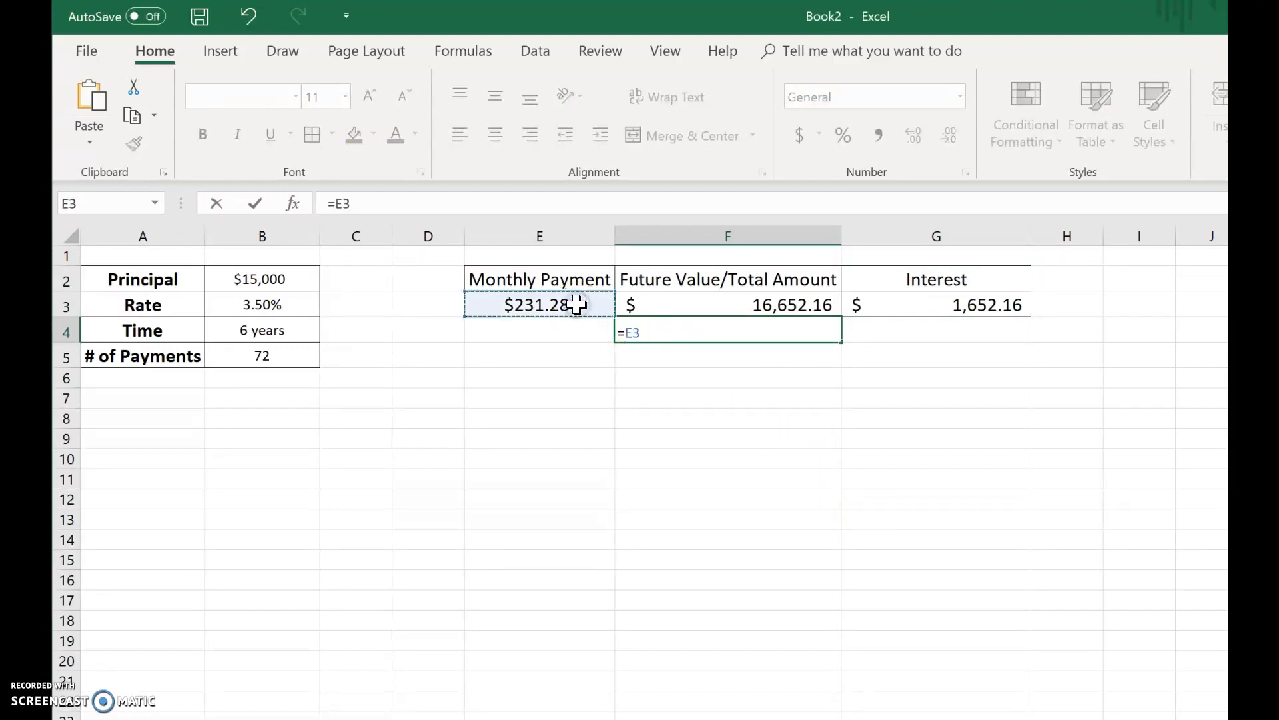
type("*72")
key("Return")
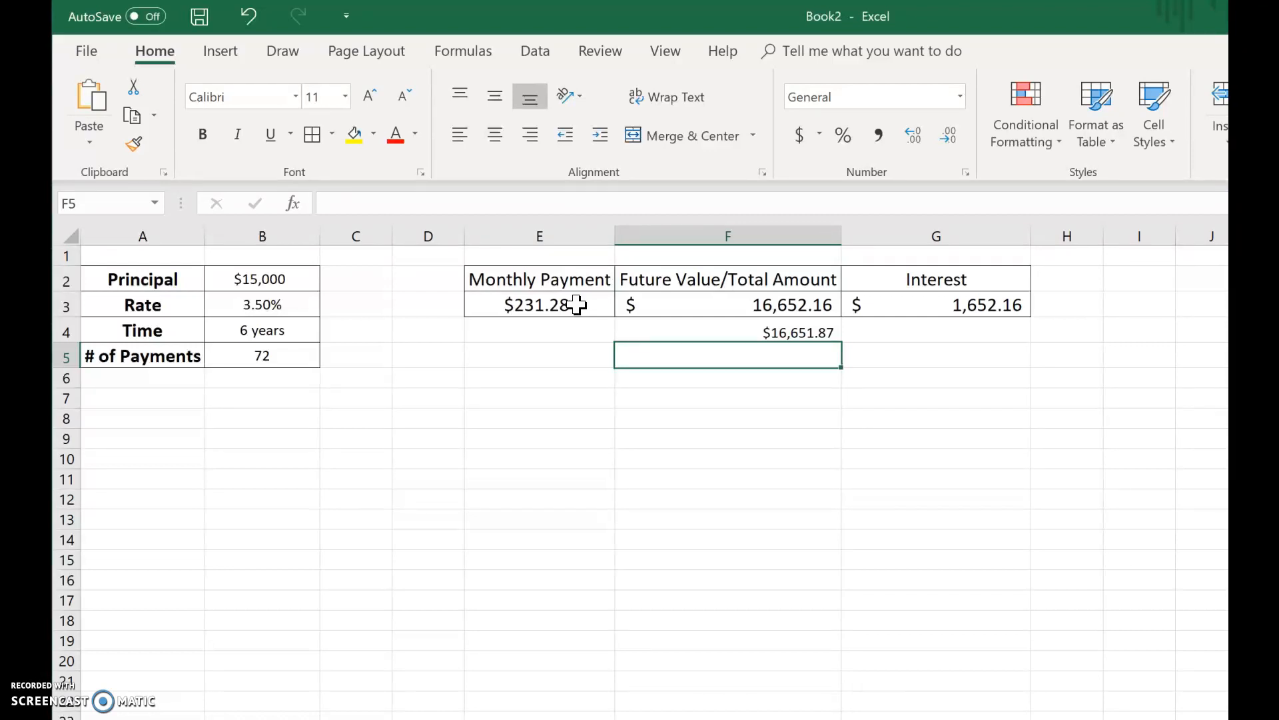
- Show three more decimal places on the monthly payment in E3 and reduce it back to two decimals
left_click(577, 304)
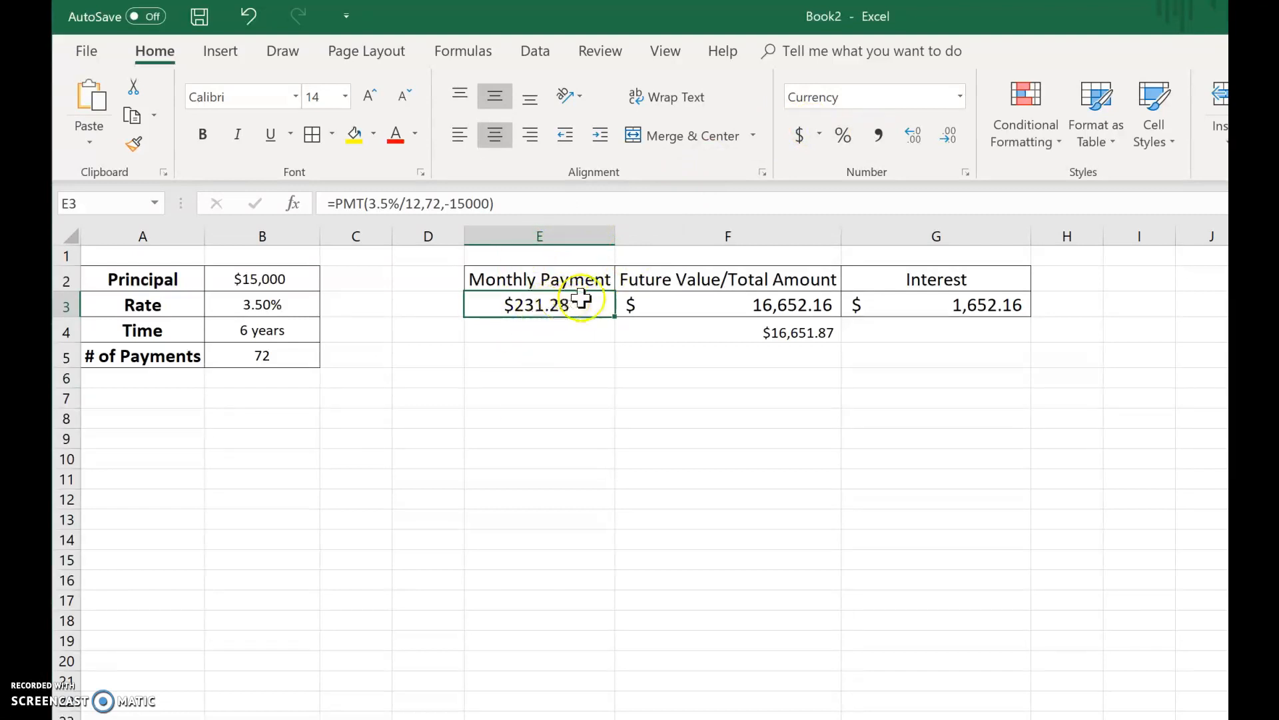
left_click(913, 137)
left_click(913, 137)
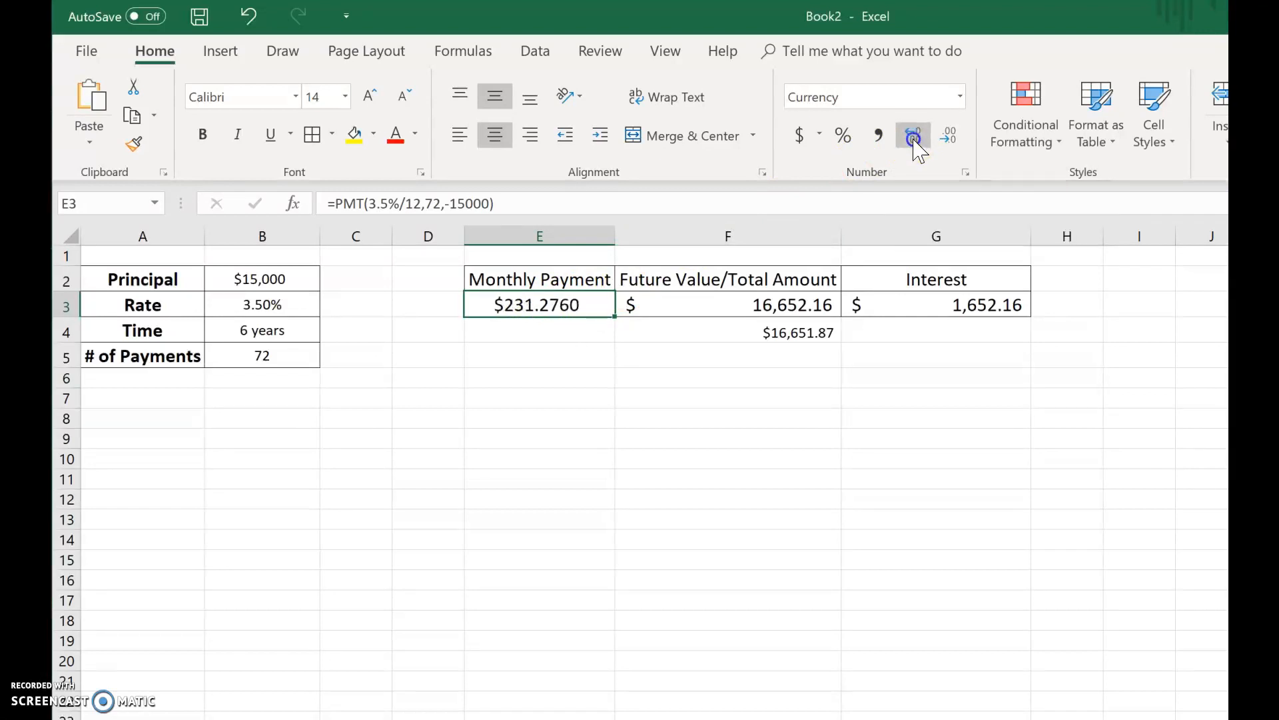
left_click(913, 137)
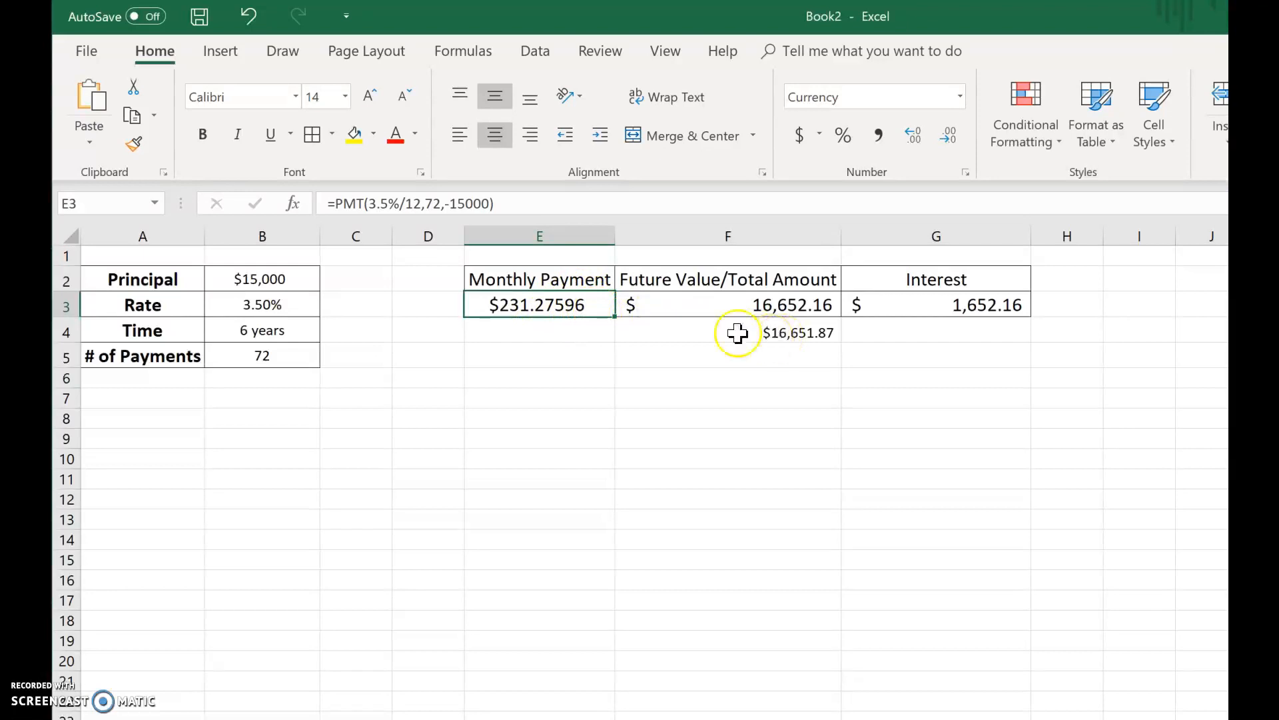
left_click(953, 137)
left_click(953, 137)
left_click(952, 137)
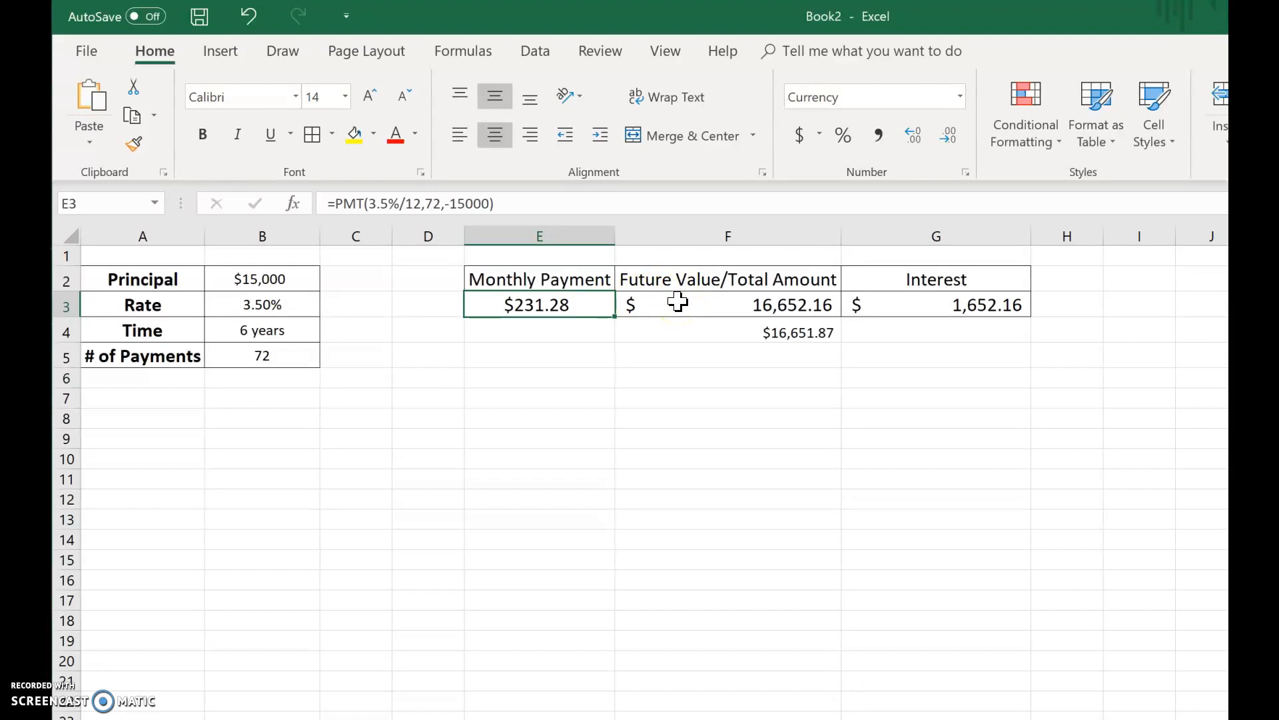
- Clear the comparison formula from F4
left_click(778, 332)
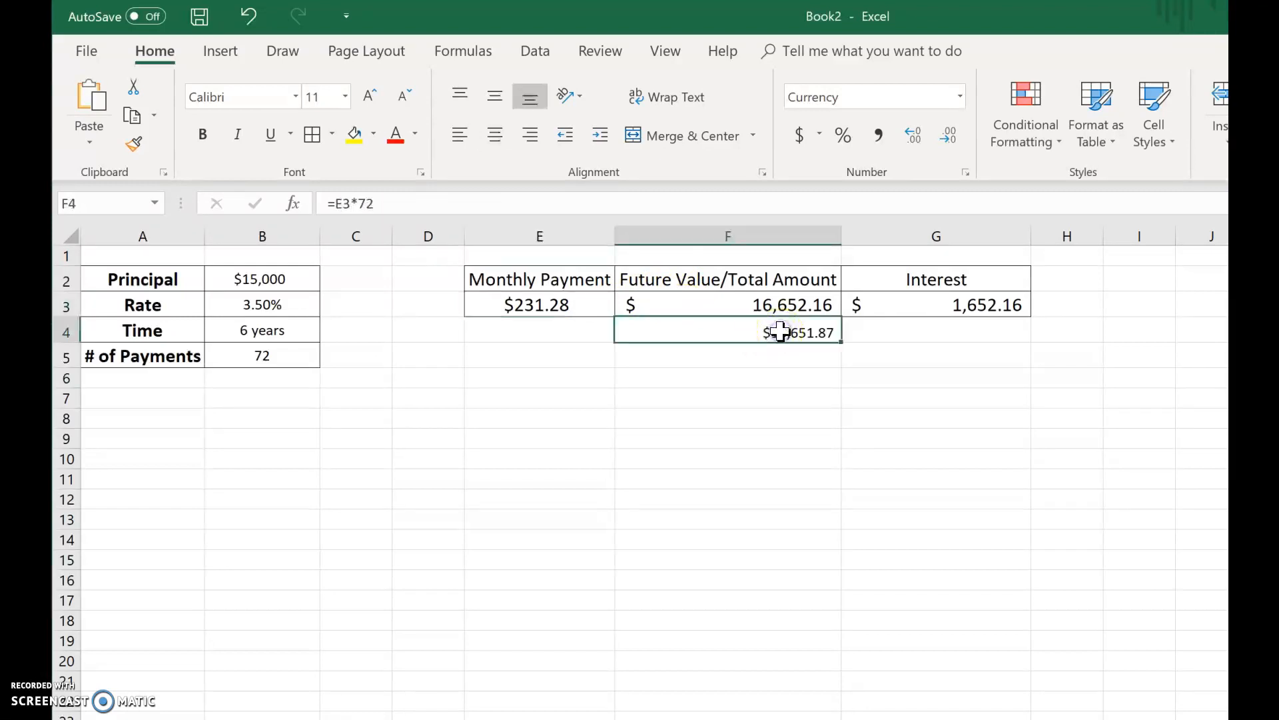
key("Delete")
left_click(788, 429)
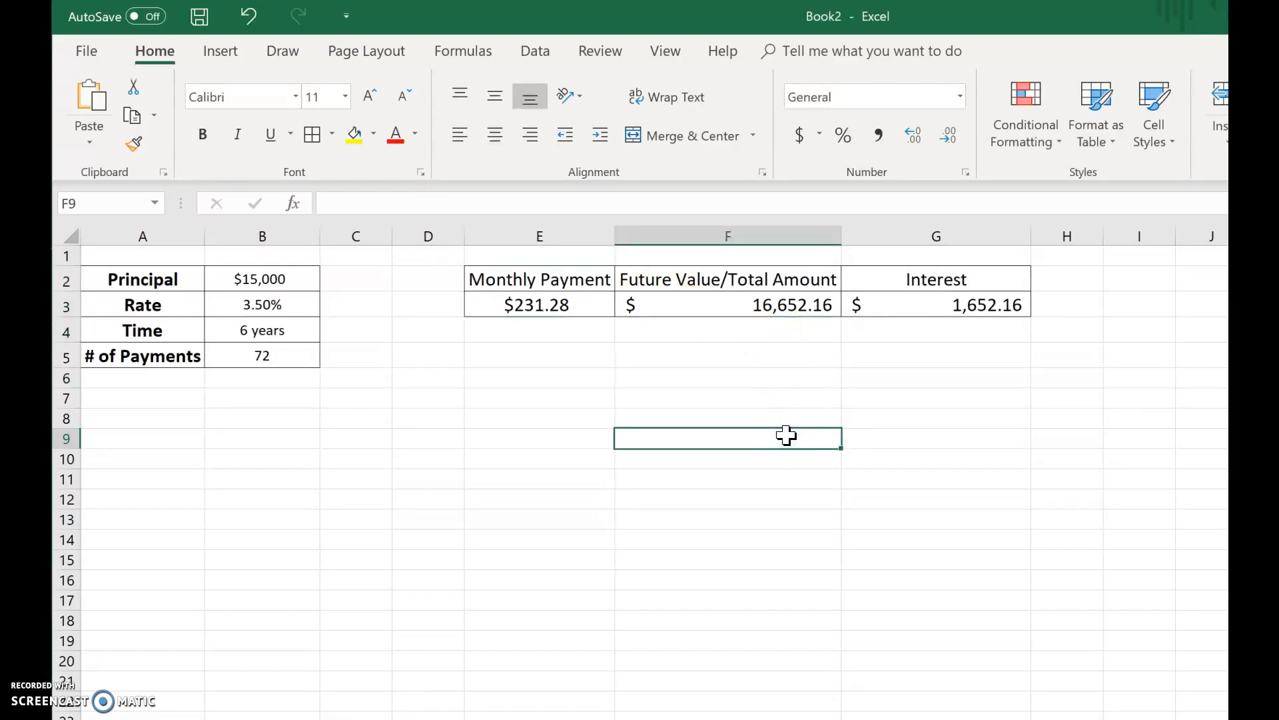